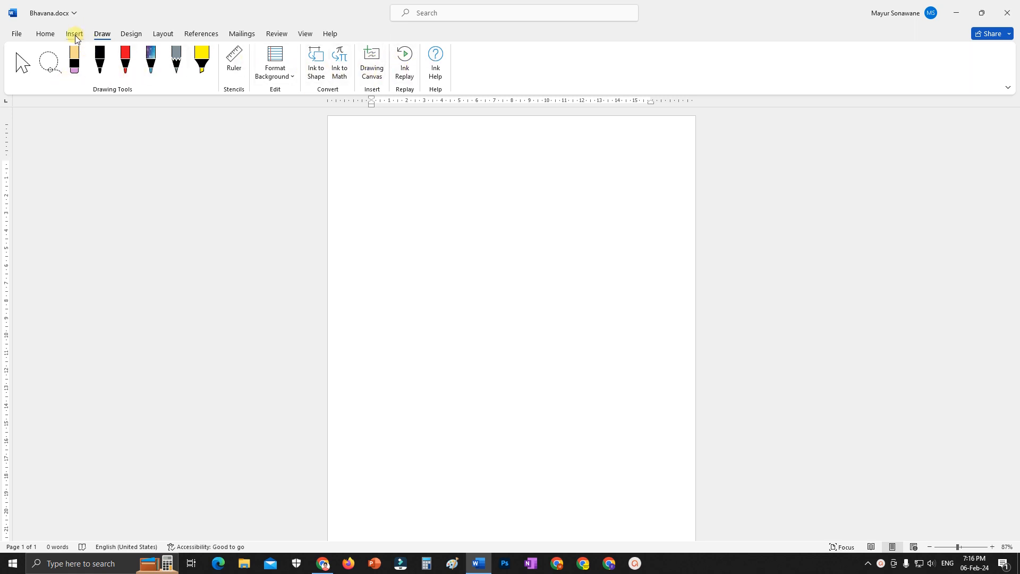
left_click(74, 33)
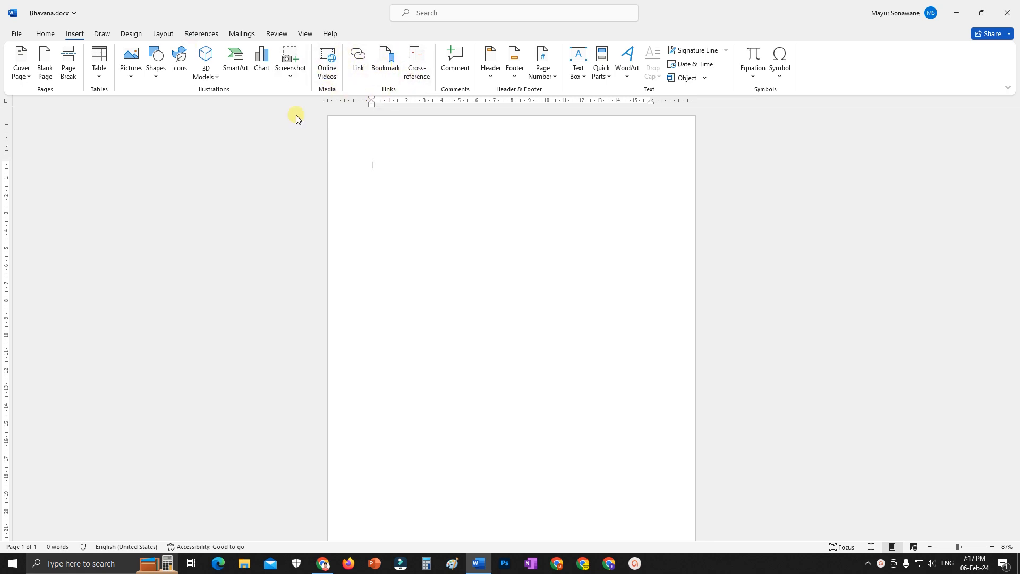
left_click(102, 34)
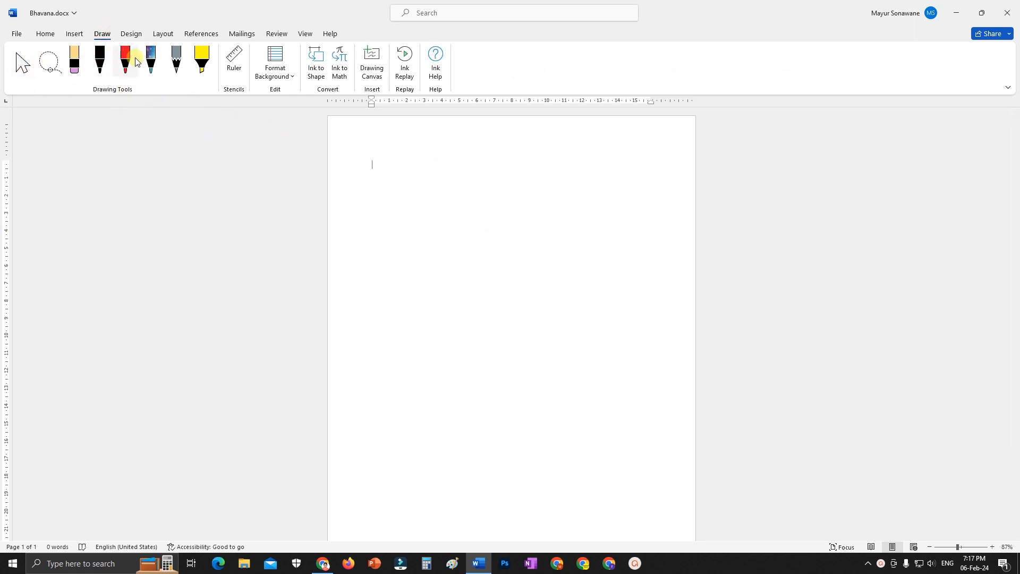
left_click(227, 64)
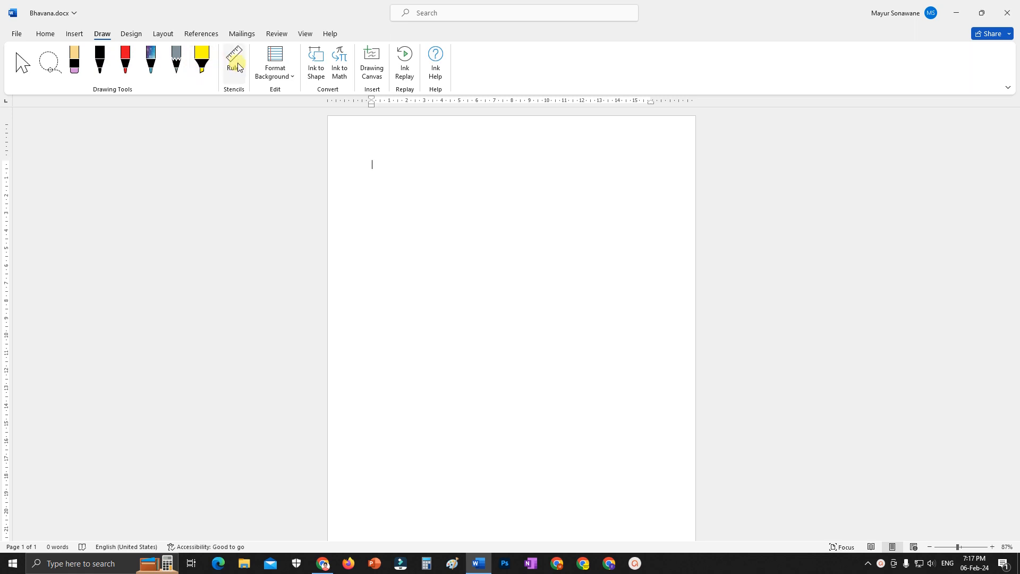
left_click(276, 60)
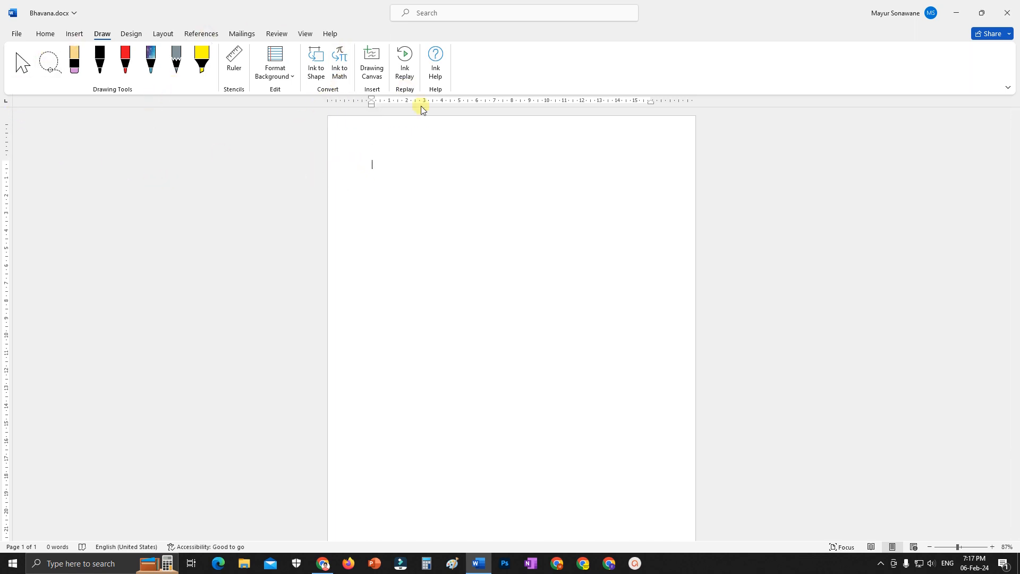
Draw a stick figure with head, body, arms and legs in the page's upper left, using the black pen one thickness step heavier
left_click(100, 61)
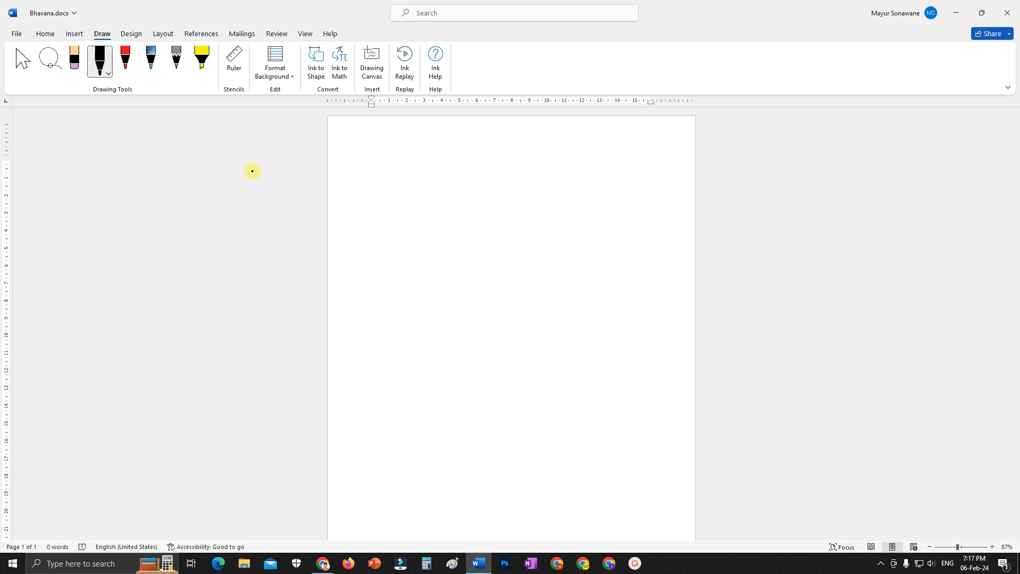
left_click(108, 74)
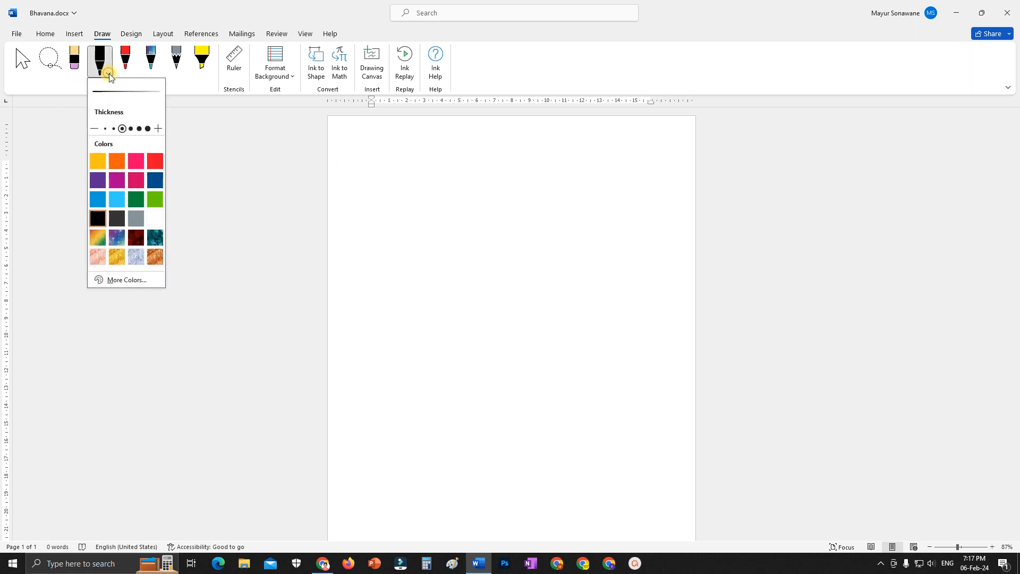
left_click(132, 128)
left_click(102, 70)
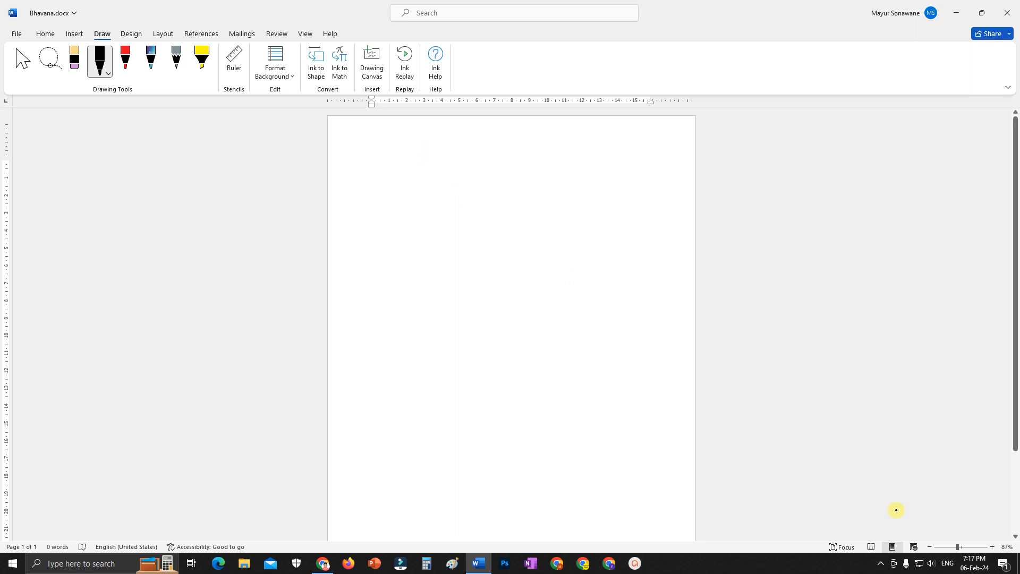
left_click(967, 548)
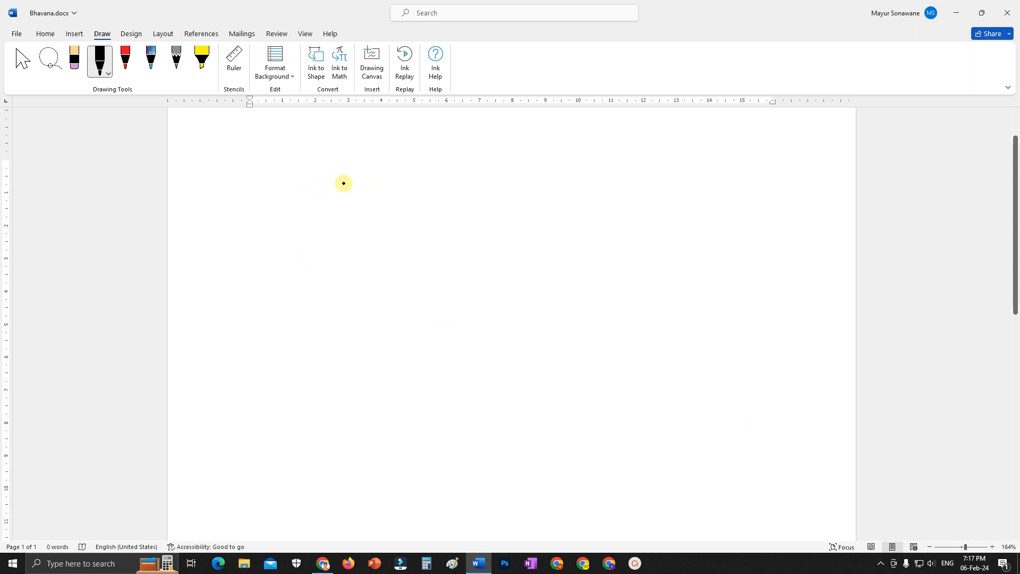
mouse_move(339, 179)
left_mouse_down()
mouse_move(328, 190)
mouse_move(368, 195)
mouse_move(346, 180)
mouse_move(348, 277)
mouse_move(334, 305)
mouse_move(368, 304)
left_mouse_up()
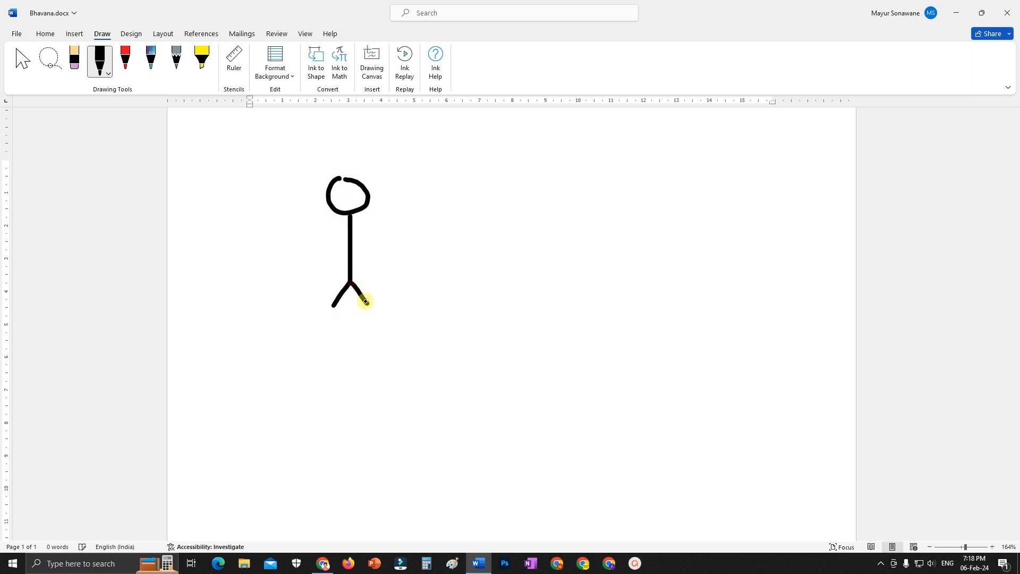
mouse_move(349, 237)
left_mouse_down()
mouse_move(314, 258)
mouse_move(380, 256)
left_mouse_up()
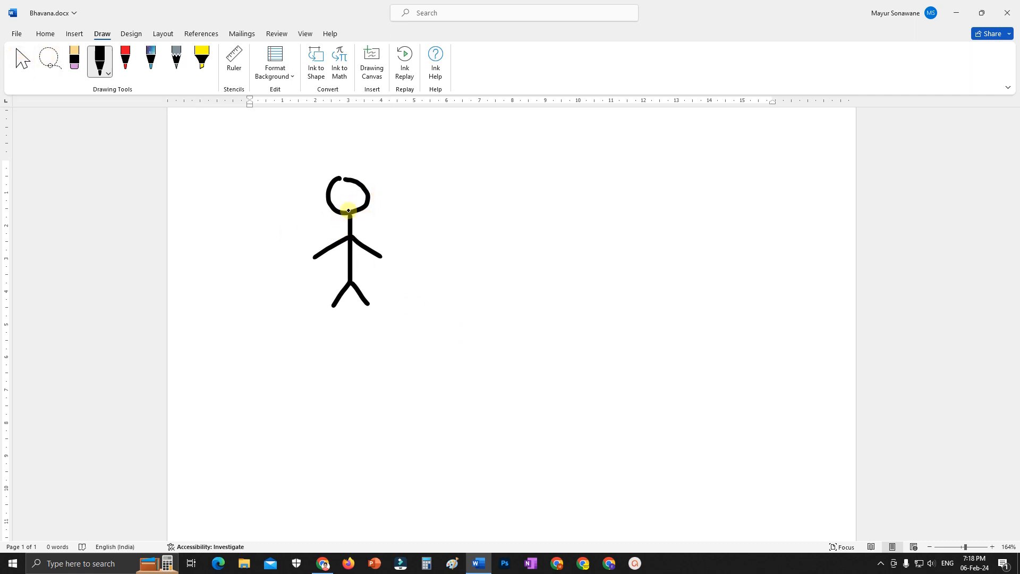
Select the stick figure as an object and move it to the right side of the page
left_click(24, 62)
mouse_move(348, 217)
left_mouse_down()
mouse_move(462, 196)
mouse_move(663, 229)
left_mouse_up()
left_click(563, 291)
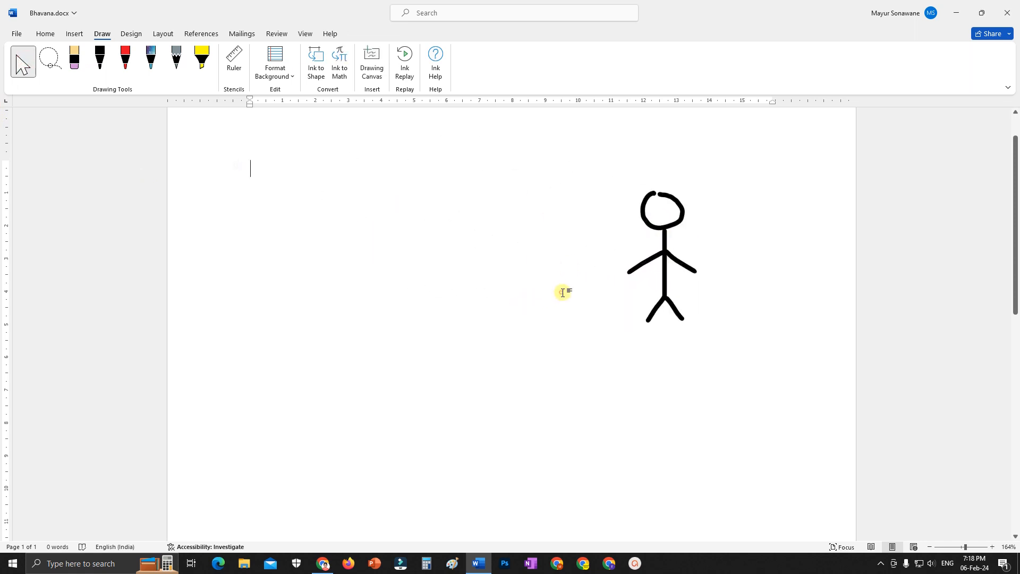
Lasso the whole stick figure and move it back to the left-centre of the page
left_click(50, 62)
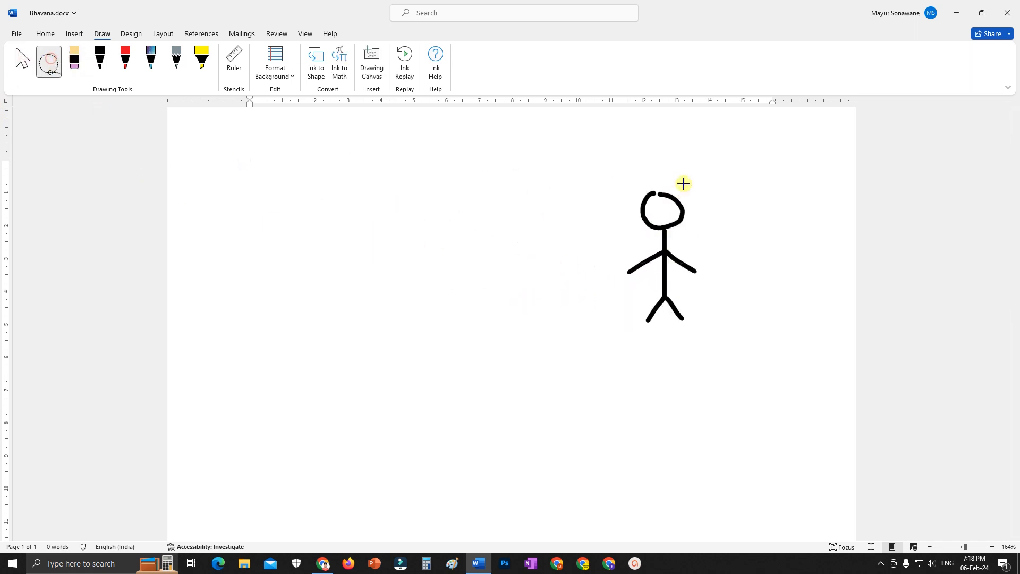
mouse_move(645, 169)
left_mouse_down()
mouse_move(578, 205)
mouse_move(757, 337)
mouse_move(717, 190)
mouse_move(640, 164)
left_mouse_up()
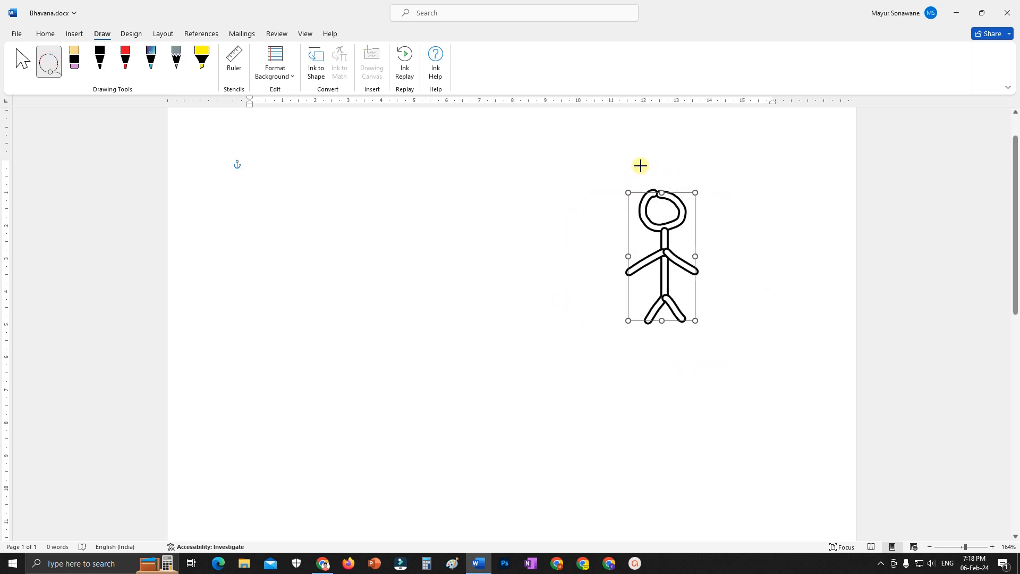
left_click_drag(662, 230, 314, 224)
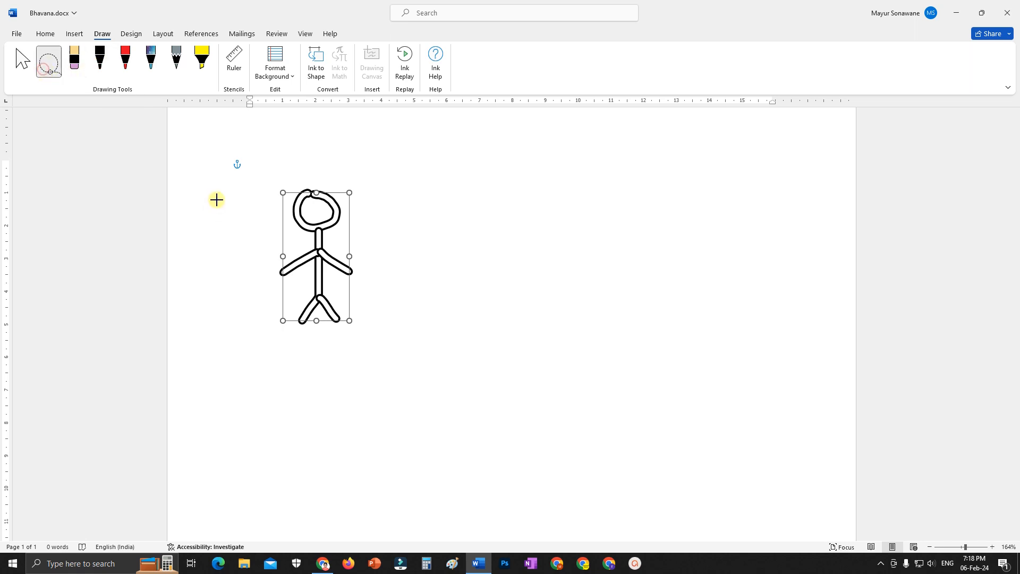
left_click_drag(299, 214, 411, 209)
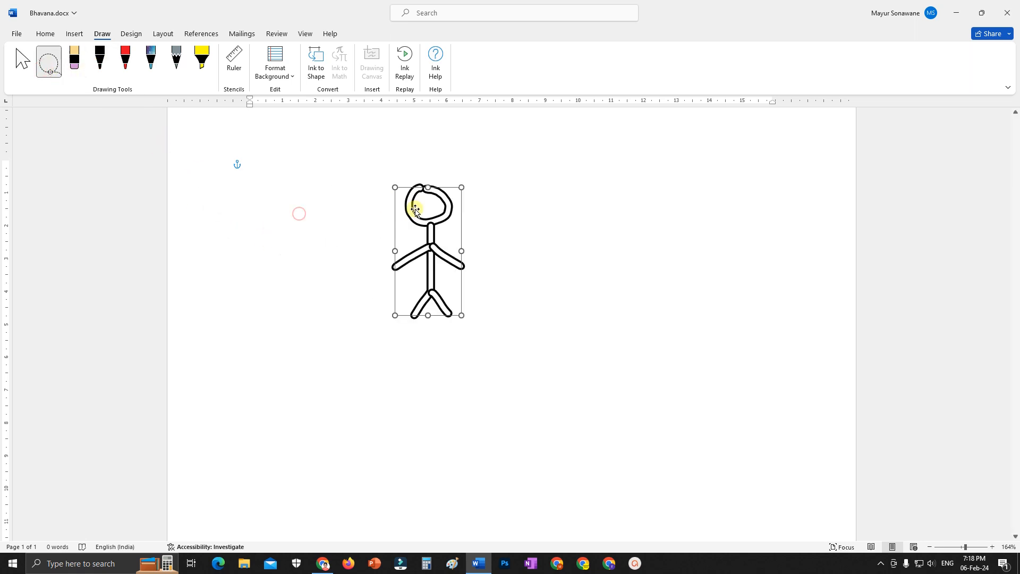
left_click(499, 305)
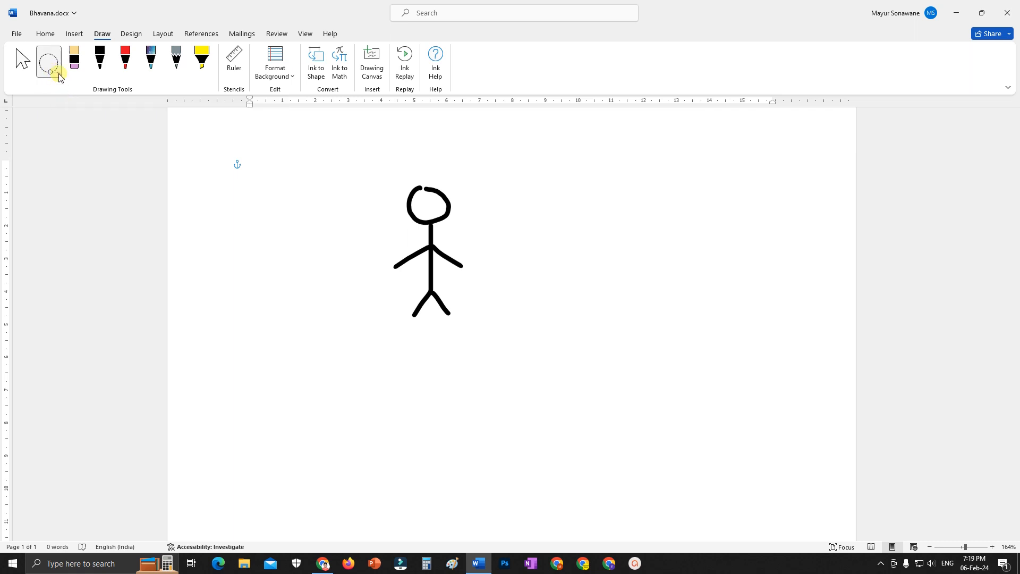
Lasso the stick figure and resize it by lowering its top edge, widening it to the right and stretching it downward
mouse_move(413, 180)
left_mouse_down()
mouse_move(390, 175)
mouse_move(371, 303)
mouse_move(535, 228)
mouse_move(418, 166)
mouse_move(429, 231)
left_mouse_up()
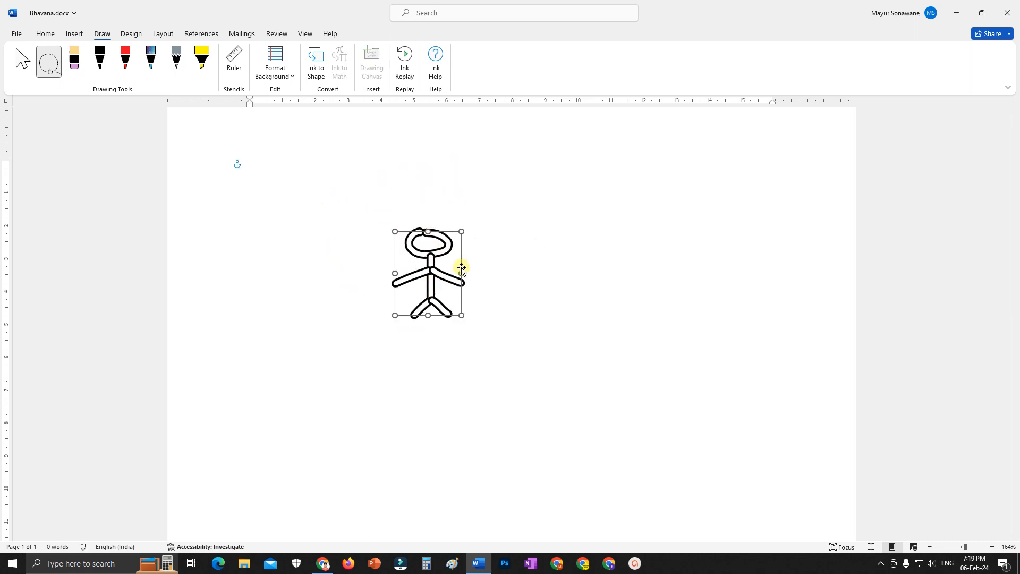
left_click_drag(470, 272, 504, 282)
left_click_drag(449, 315, 448, 384)
left_click(583, 293)
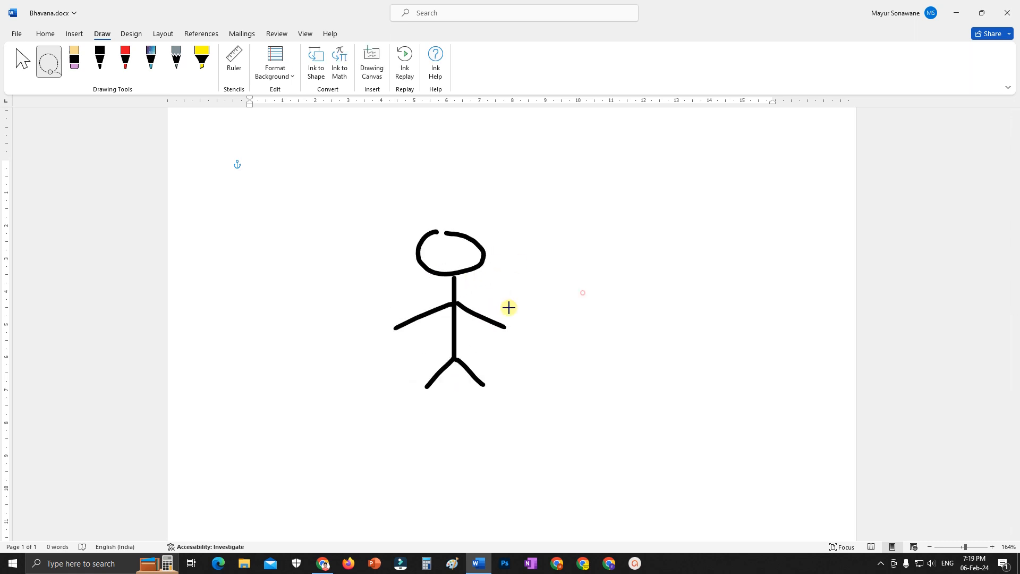
Using the object selection tool, move the stick figure up and to the left and make it narrower
left_click(22, 61)
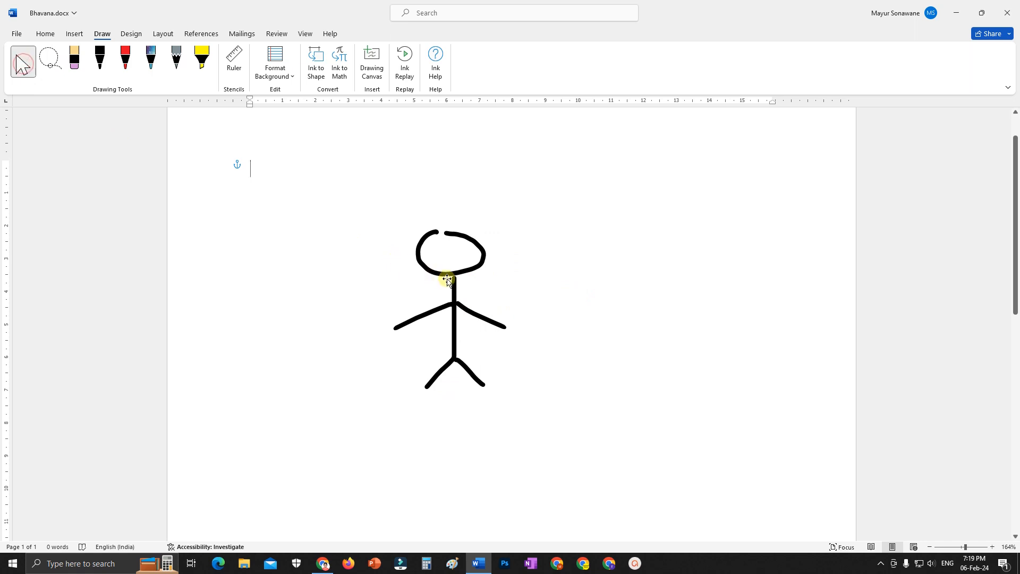
left_click_drag(446, 278, 394, 166)
left_click_drag(456, 220, 430, 220)
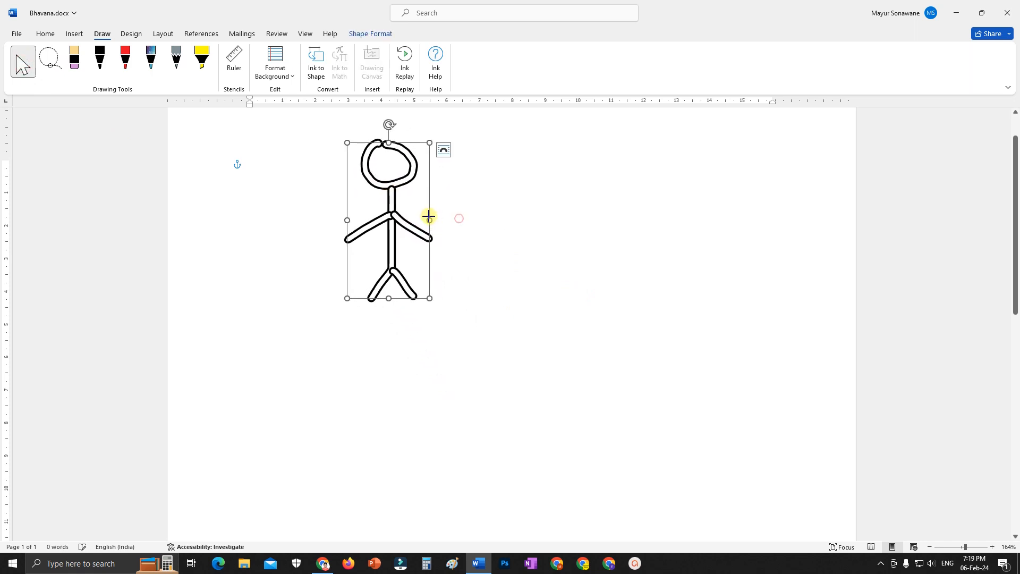
left_click(471, 274)
Lasso the stick figure again and shrink it slightly in height and width
left_click(49, 61)
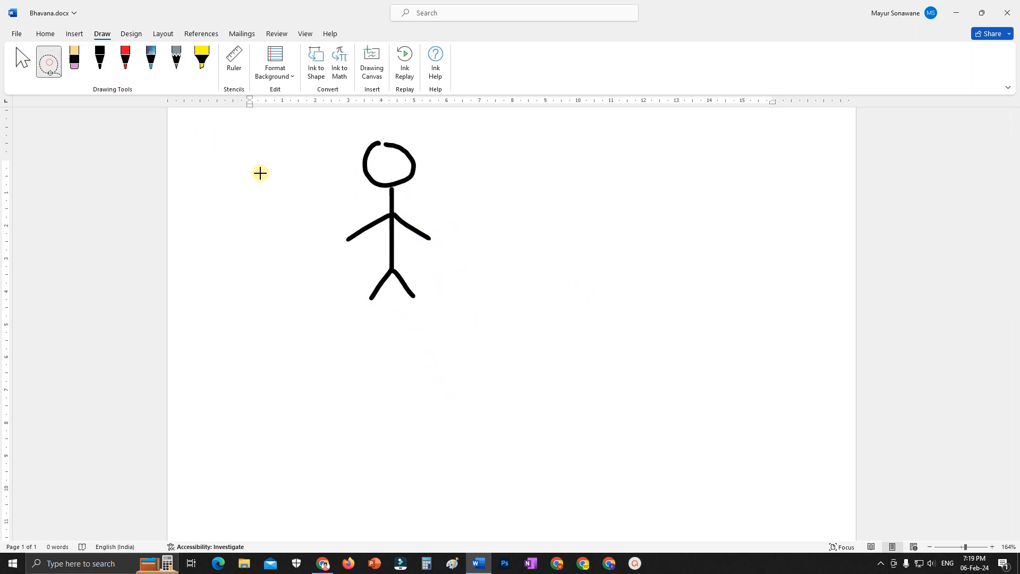
mouse_move(362, 129)
left_mouse_down()
mouse_move(262, 230)
mouse_move(510, 235)
mouse_move(370, 114)
mouse_move(390, 168)
left_mouse_up()
left_click_drag(426, 234, 424, 233)
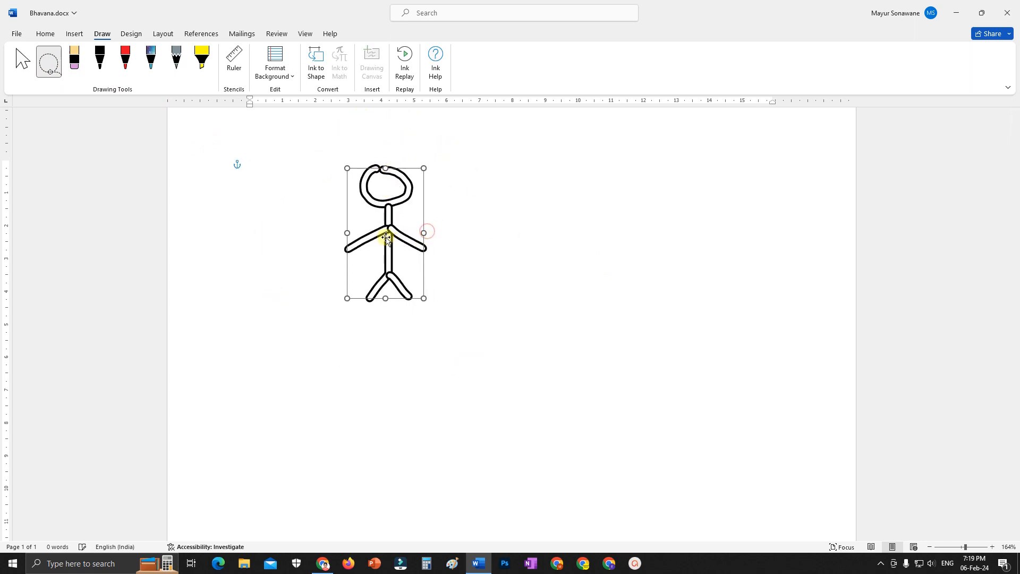
left_click(476, 279)
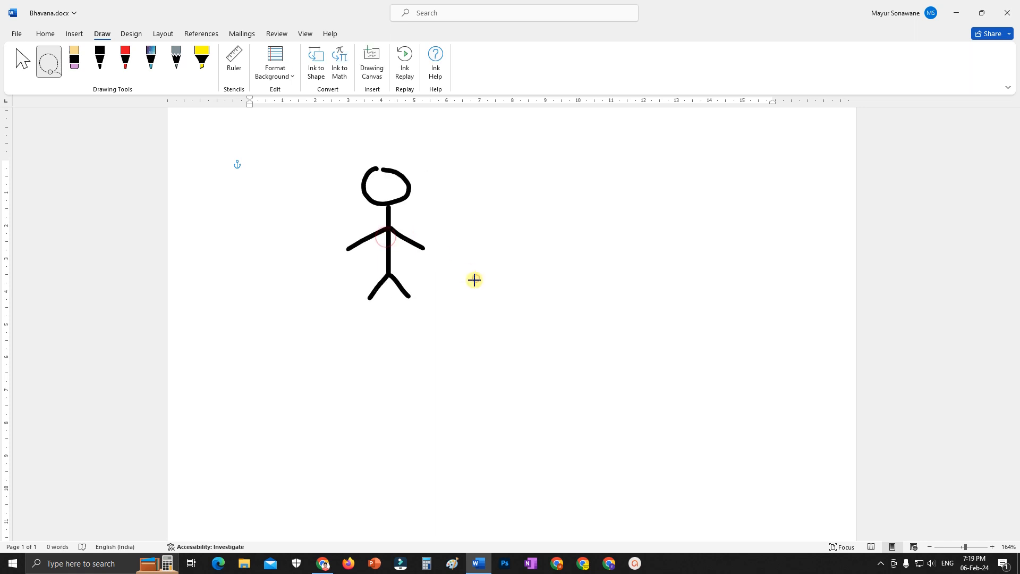
Change the red pen's colour to orange and draw a smiling round face with hair strokes to the right of the stick figure
left_click(123, 58)
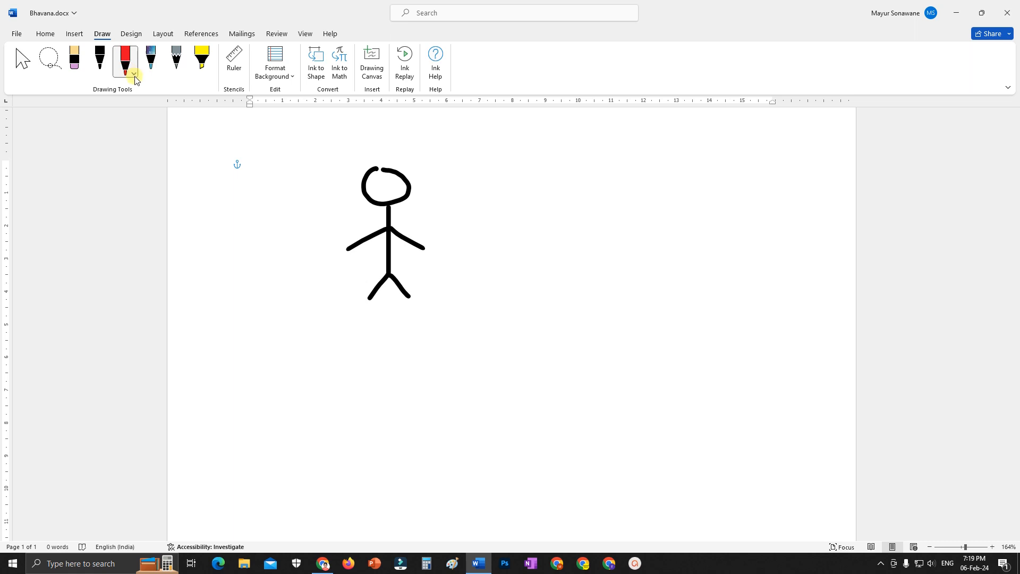
left_click(136, 75)
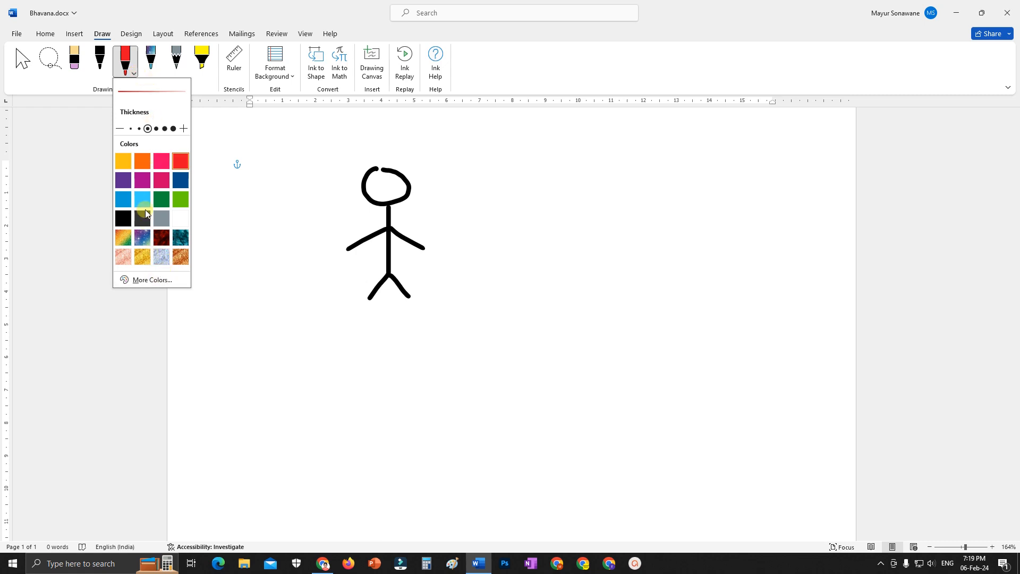
left_click(133, 164)
mouse_move(594, 222)
left_mouse_down()
mouse_move(565, 220)
mouse_move(610, 302)
mouse_move(603, 223)
mouse_move(579, 210)
mouse_move(598, 221)
mouse_move(640, 190)
left_mouse_up()
mouse_move(540, 251)
left_mouse_down()
mouse_move(546, 264)
mouse_move(539, 238)
left_mouse_up()
mouse_move(597, 257)
left_mouse_down()
mouse_move(577, 282)
mouse_move(602, 291)
left_mouse_up()
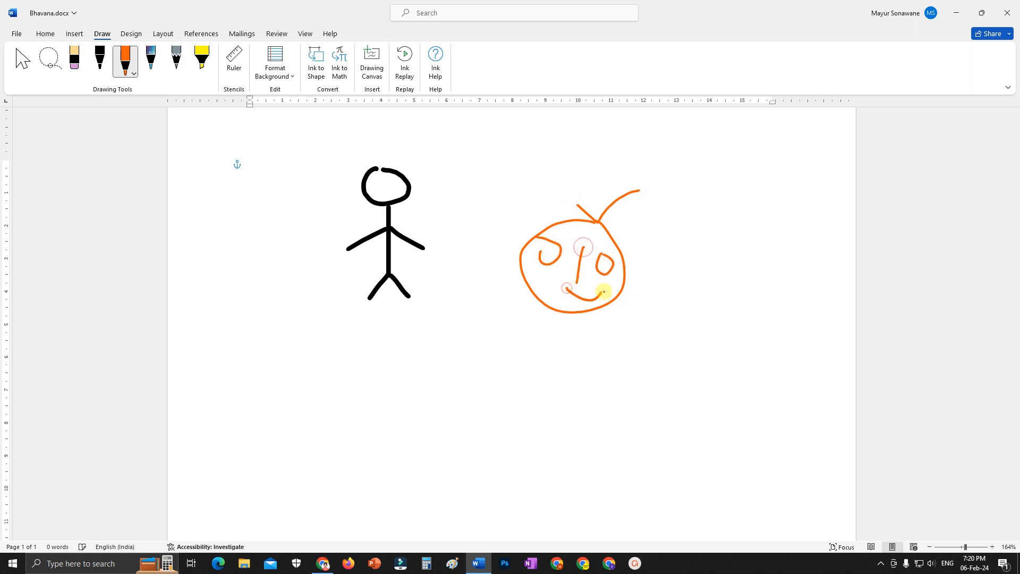
Draw a circle, a zigzag line and a curved line around the existing drawings with the galaxy pen
left_click(153, 63)
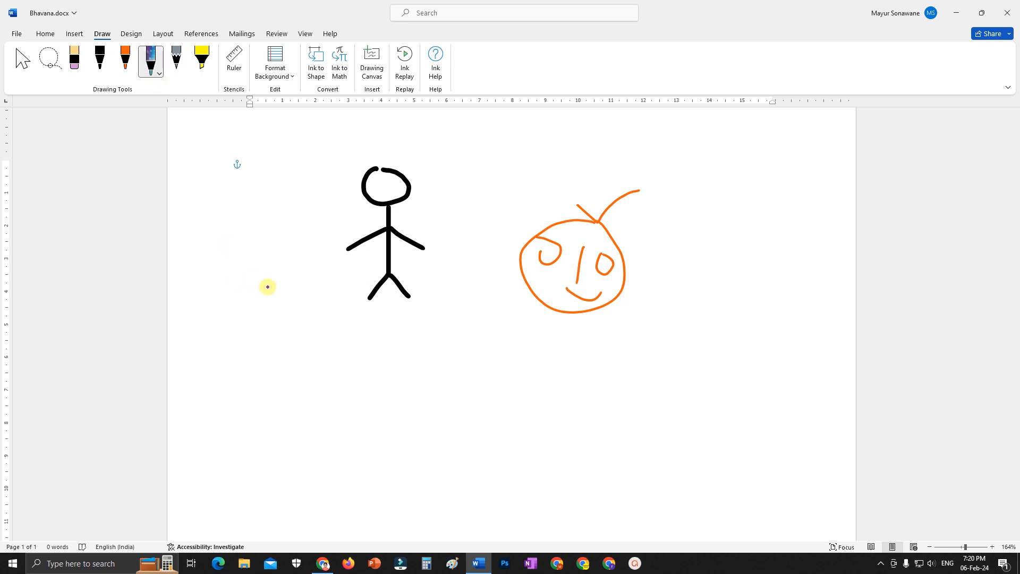
mouse_move(267, 288)
left_mouse_down()
mouse_move(296, 367)
mouse_move(269, 276)
left_mouse_up()
mouse_move(437, 336)
left_mouse_down()
mouse_move(458, 381)
mouse_move(643, 407)
left_mouse_up()
mouse_move(610, 369)
left_mouse_down()
mouse_move(665, 243)
mouse_move(731, 340)
left_mouse_up()
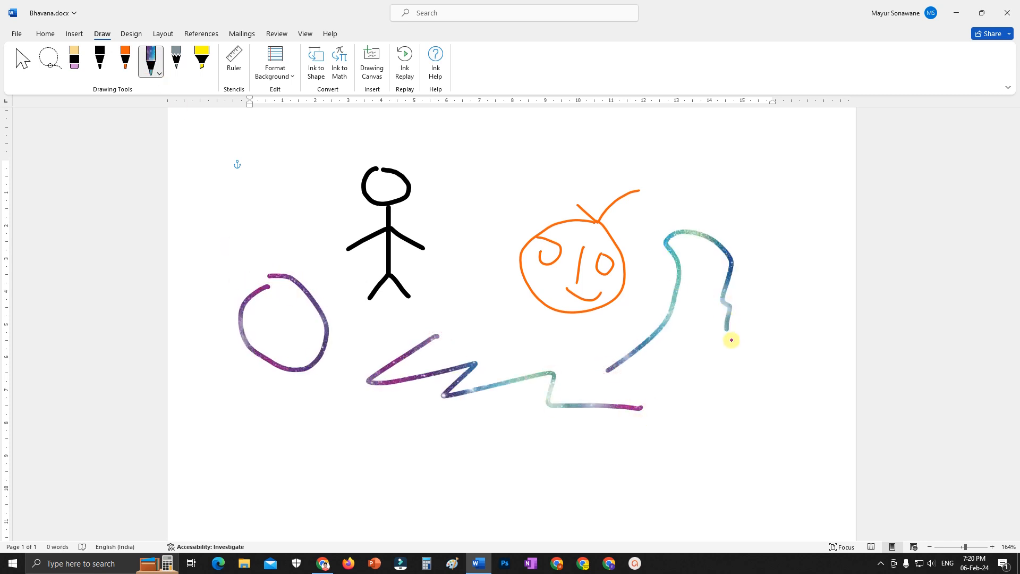
Sketch a wavy line above the orange face and several short strokes around it with the grey pencil
left_click(176, 63)
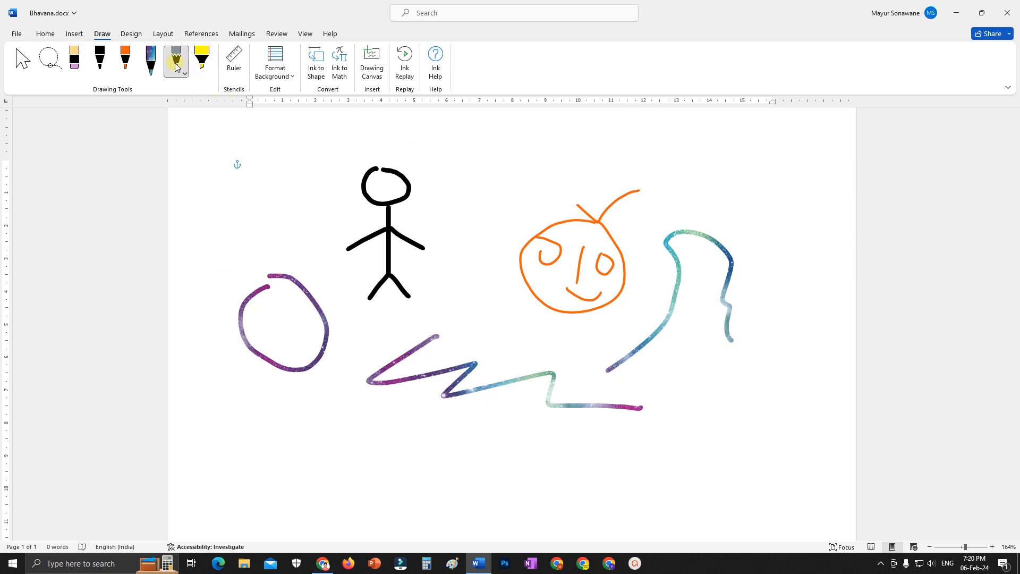
left_click(183, 75)
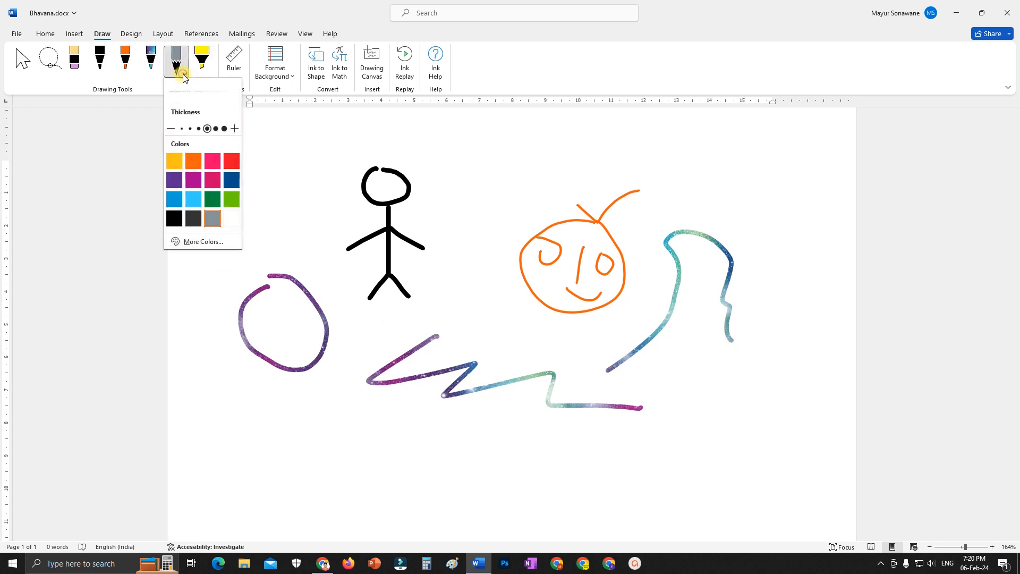
left_click(177, 63)
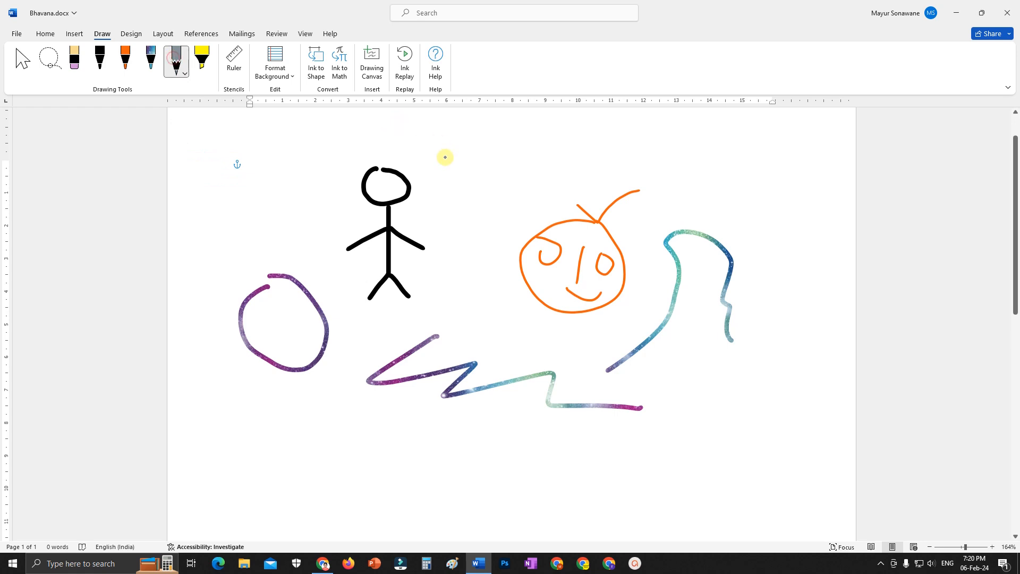
mouse_move(445, 155)
left_mouse_down()
mouse_move(528, 190)
mouse_move(734, 165)
left_mouse_up()
mouse_move(475, 242)
left_mouse_down()
mouse_move(500, 292)
mouse_move(555, 335)
mouse_move(606, 343)
mouse_move(620, 323)
mouse_move(602, 317)
left_mouse_up()
Write a first name in Devanagari script below the drawings with the yellow highlighter
left_click(202, 60)
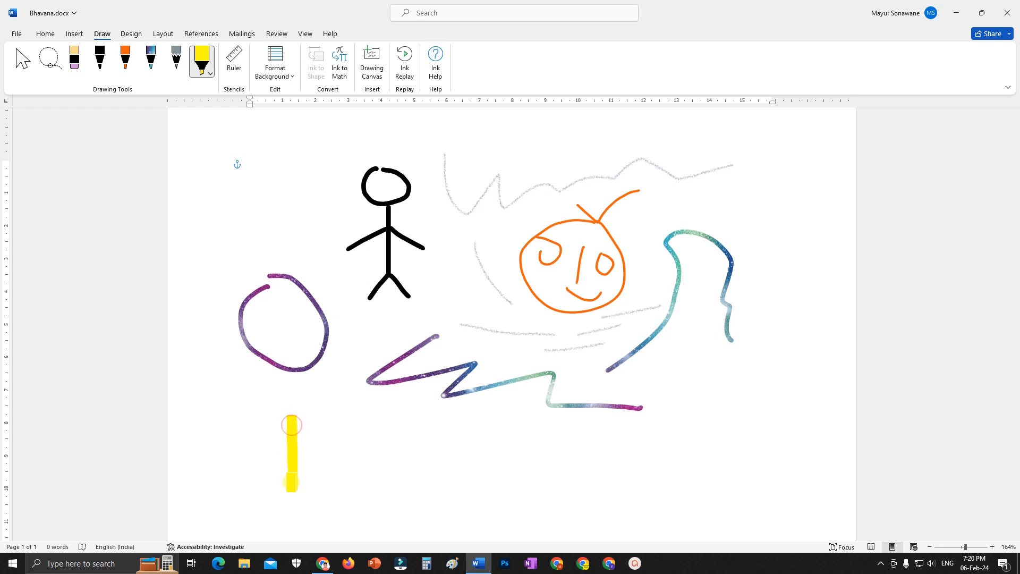
mouse_move(292, 426)
left_mouse_down()
mouse_move(260, 452)
mouse_move(351, 441)
mouse_move(372, 481)
mouse_move(435, 485)
mouse_move(487, 529)
left_mouse_up()
mouse_move(534, 410)
left_mouse_down()
mouse_move(534, 431)
mouse_move(486, 437)
mouse_move(574, 514)
left_mouse_up()
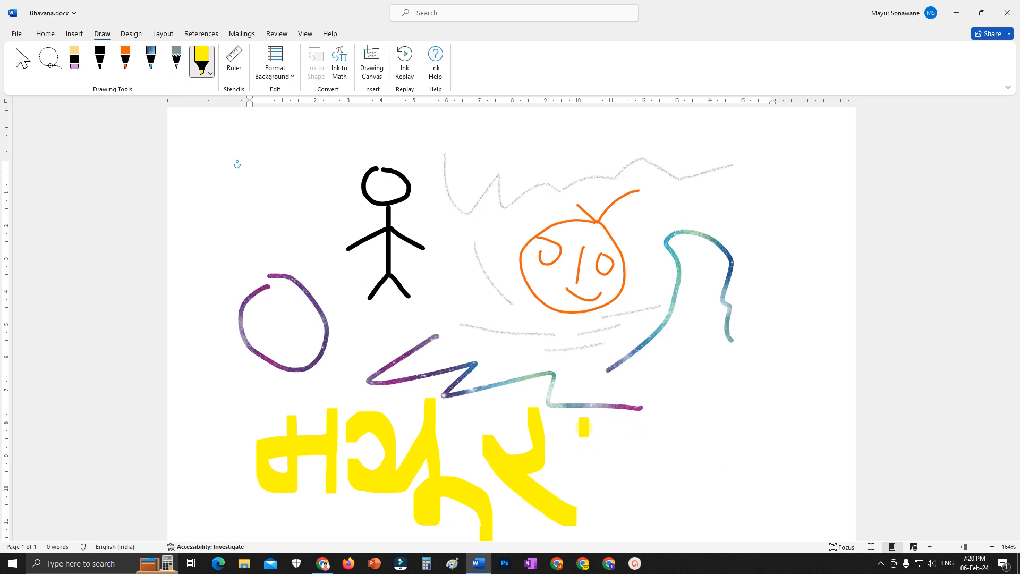
Erase the yellow highlighter writing, the galaxy zigzag line and the galaxy circle
left_click(78, 63)
mouse_move(331, 437)
left_mouse_down()
mouse_move(622, 453)
mouse_move(672, 445)
left_mouse_up()
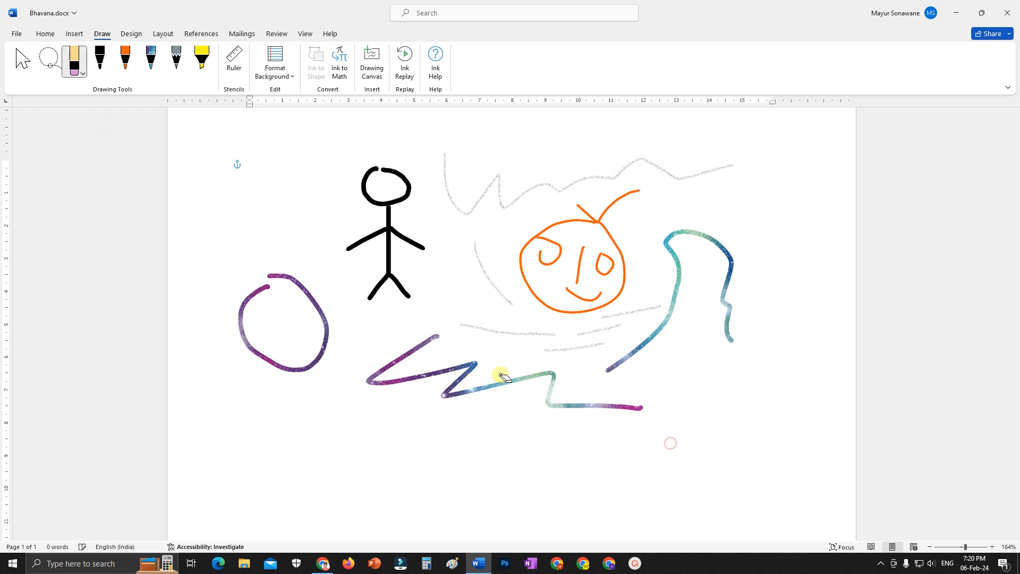
left_click_drag(500, 376, 528, 376)
left_click(323, 344)
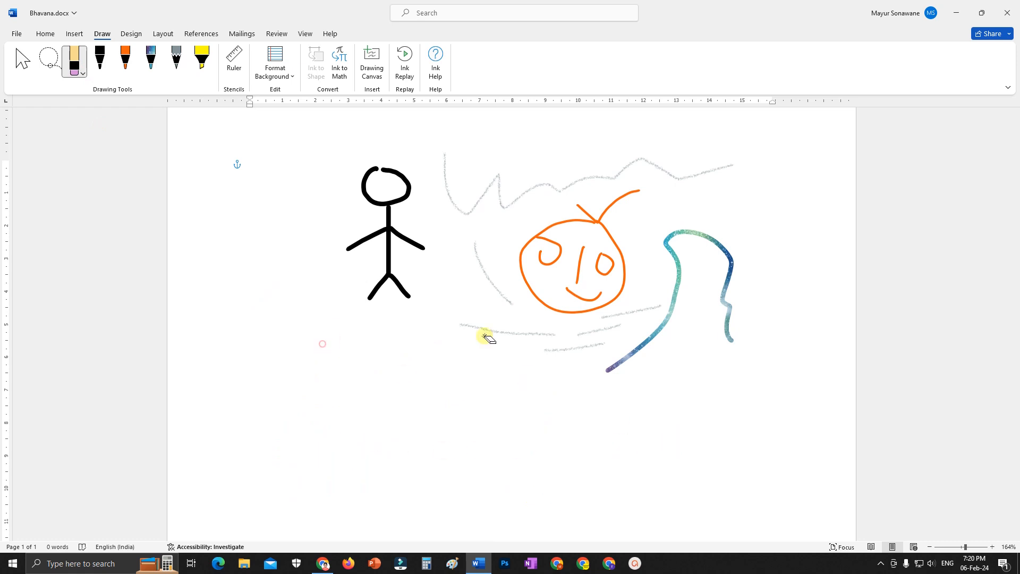
Erase the remaining pencil strokes, the galaxy curve, the orange face and the black stick figure
left_click(585, 349)
mouse_move(710, 365)
left_mouse_down()
mouse_move(587, 262)
mouse_move(494, 218)
left_mouse_up()
left_click_drag(640, 380, 547, 173)
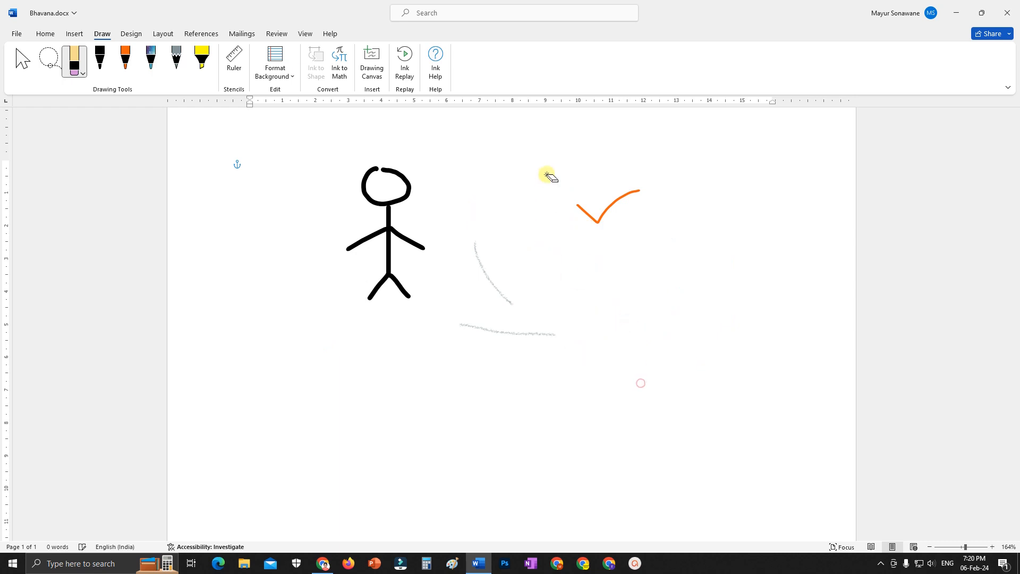
left_click_drag(485, 378, 516, 226)
left_click_drag(637, 233, 589, 164)
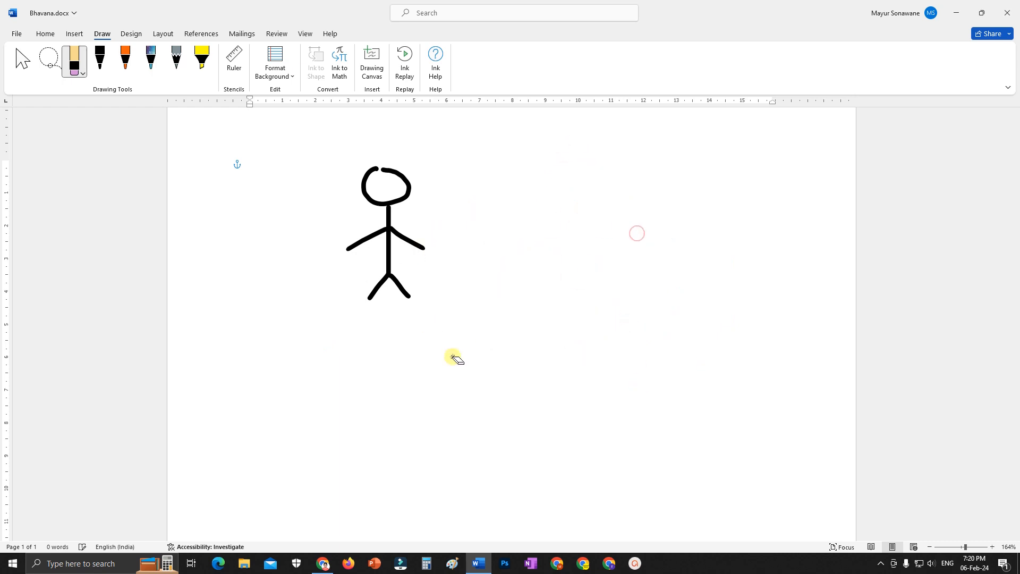
left_click_drag(457, 281, 344, 179)
mouse_move(402, 335)
left_mouse_down()
mouse_move(410, 276)
mouse_move(388, 258)
left_mouse_up()
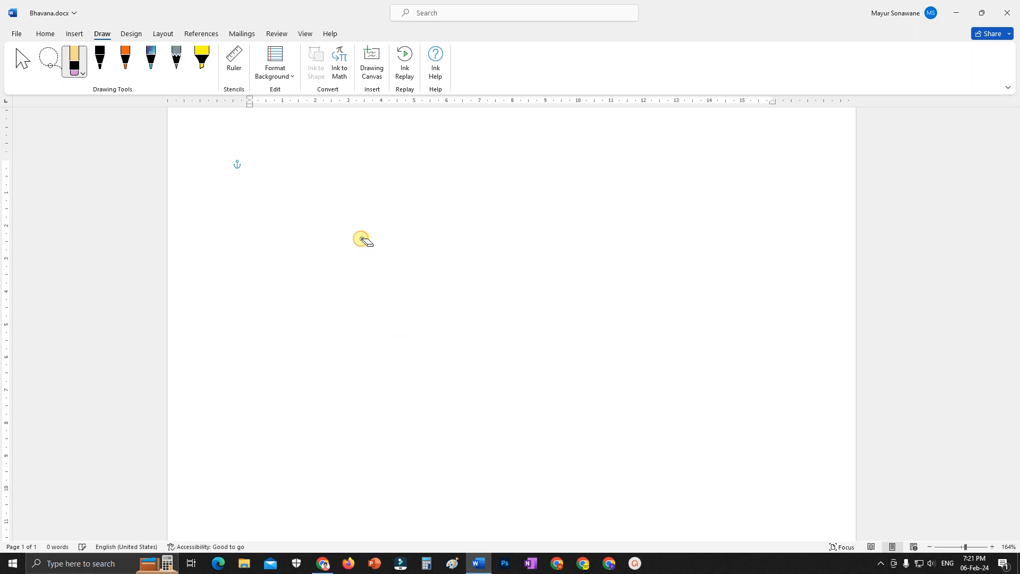
Display the ruler stencil across the page and rotate it to 0°
left_click(234, 61)
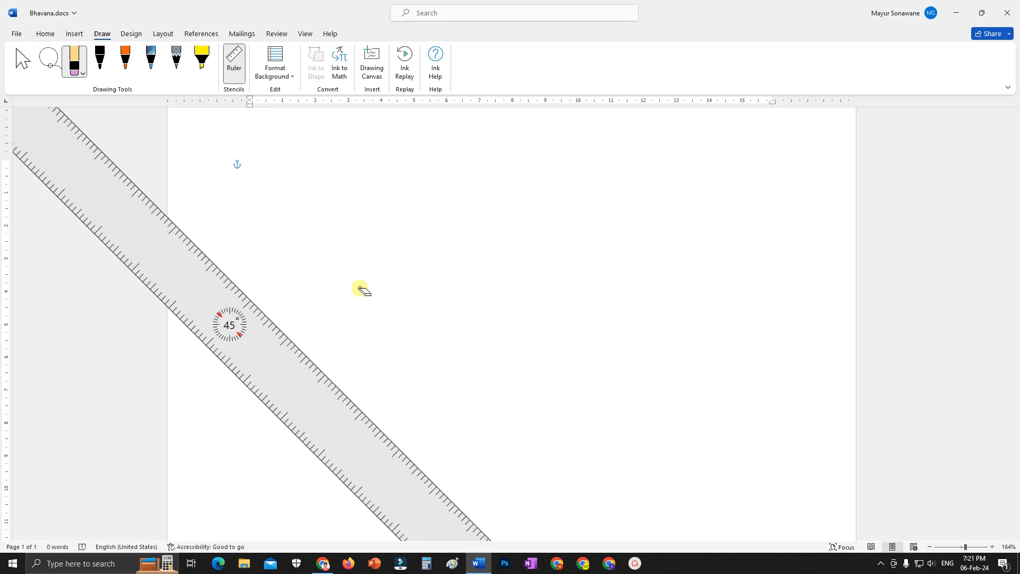
scroll(291, 350, "up", 15)
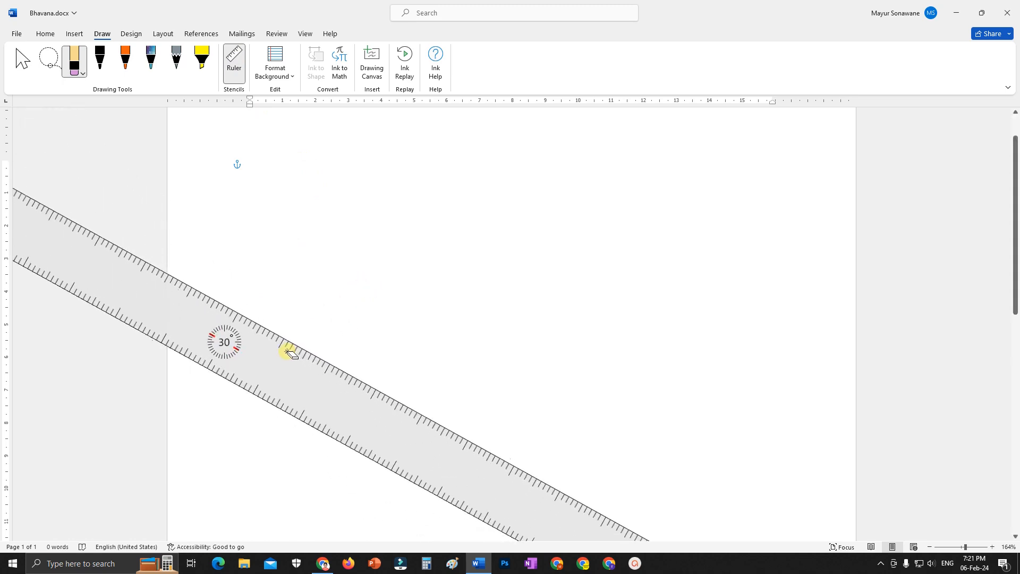
scroll(292, 353, "up", 20)
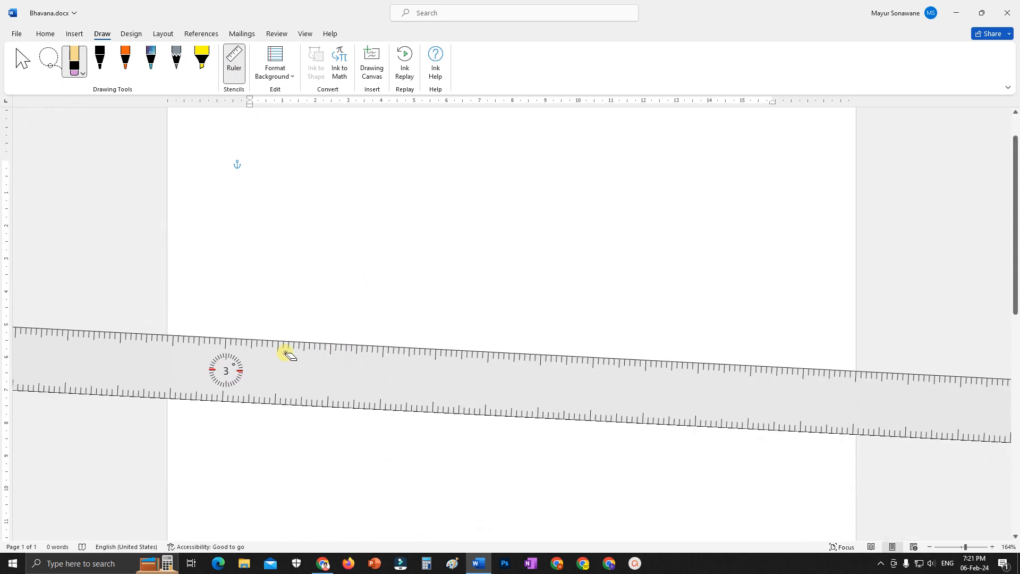
scroll(289, 354, "up", 4)
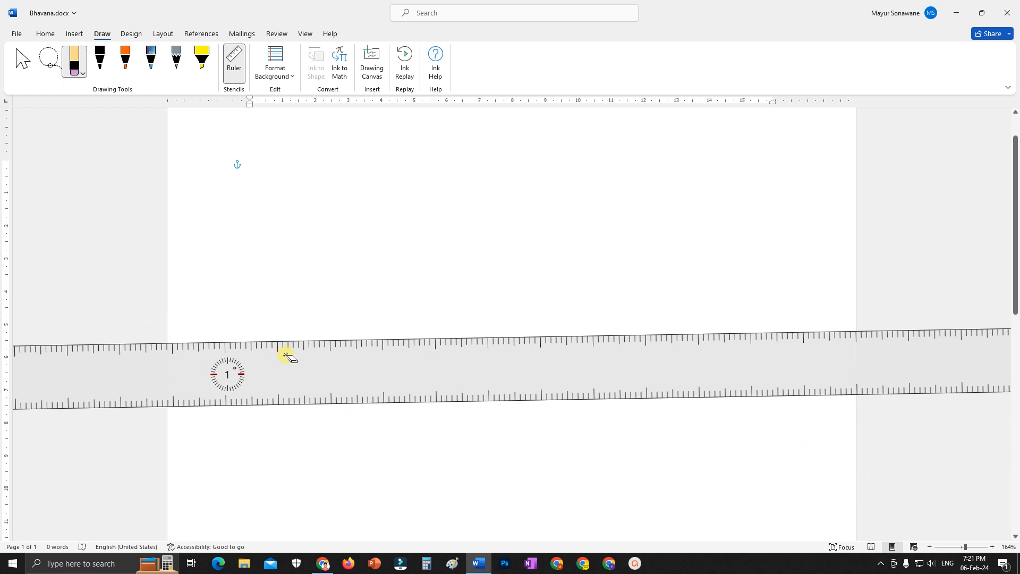
scroll(287, 357, "up", 1)
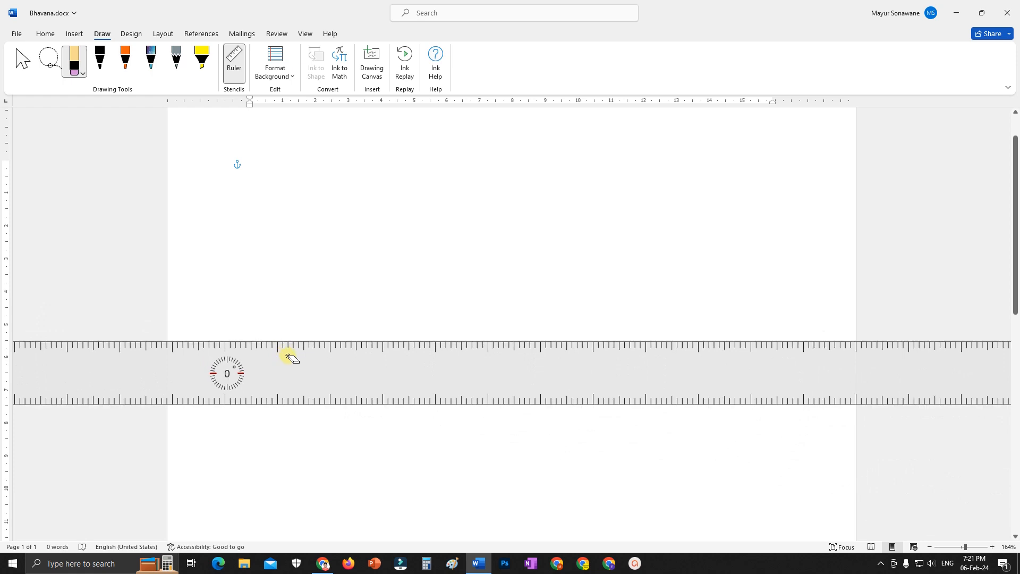
With the black pen, rule a horizontal line along the ruler, and a second line rising at 9° from near its left end
left_click(100, 60)
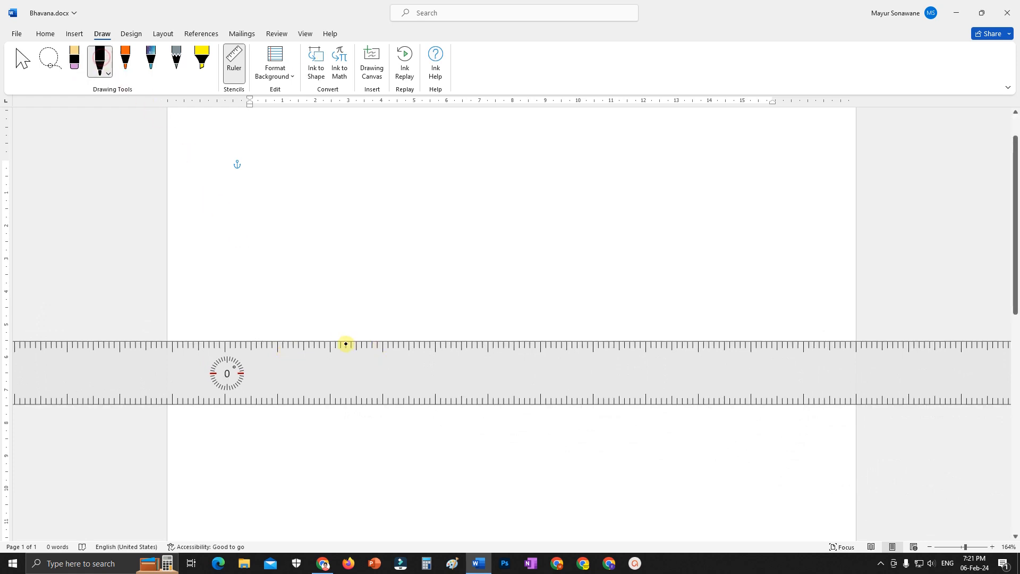
left_click_drag(340, 341, 696, 337)
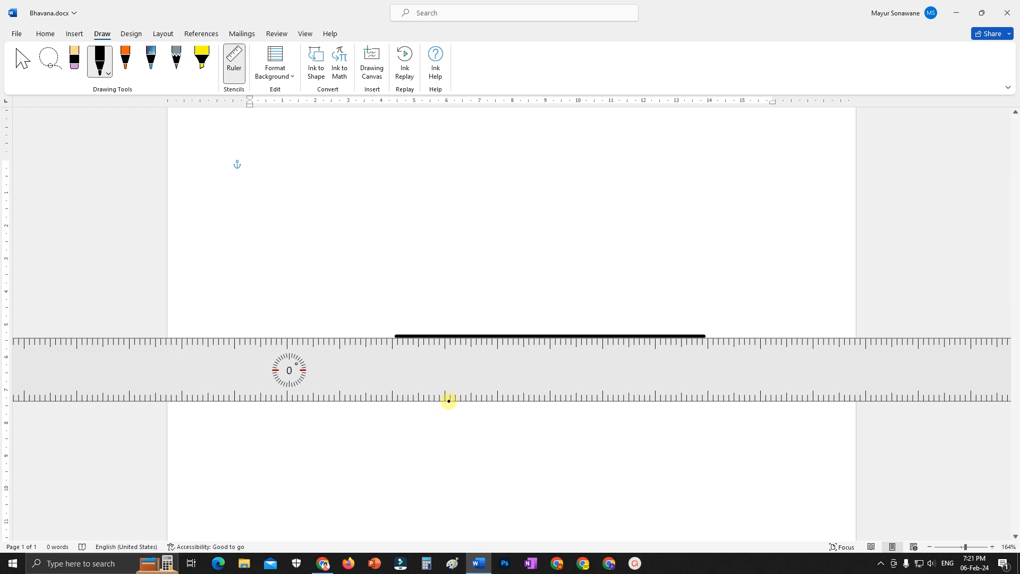
scroll(439, 381, "up", 3)
scroll(439, 381, "up", 6)
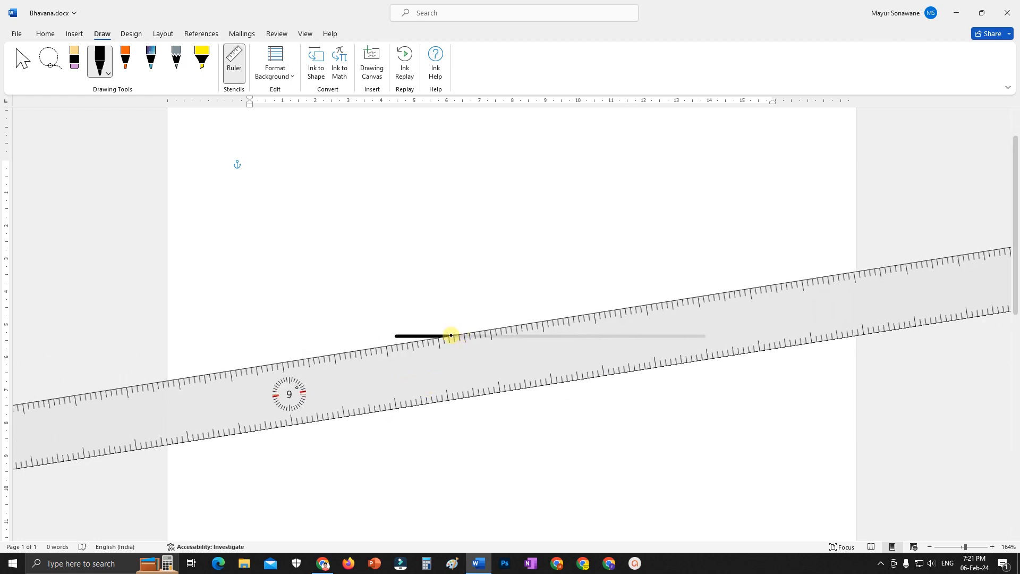
left_click_drag(451, 336, 654, 308)
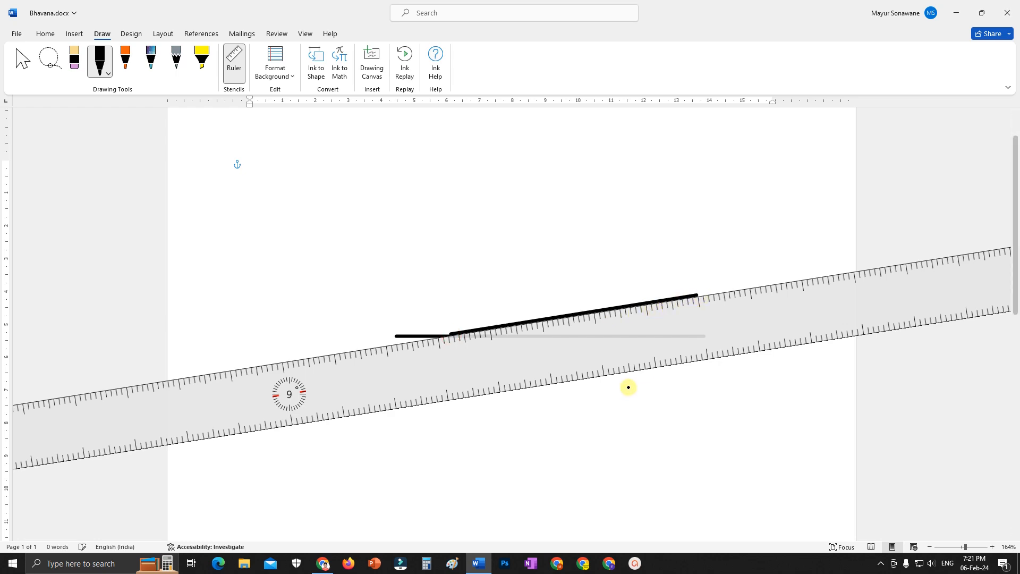
Rule a black line sloping down at 31° from near the horizontal line's left end, and hide the ruler stencil
scroll(417, 366, "up", 1)
scroll(409, 371, "down", 5)
scroll(417, 375, "down", 20)
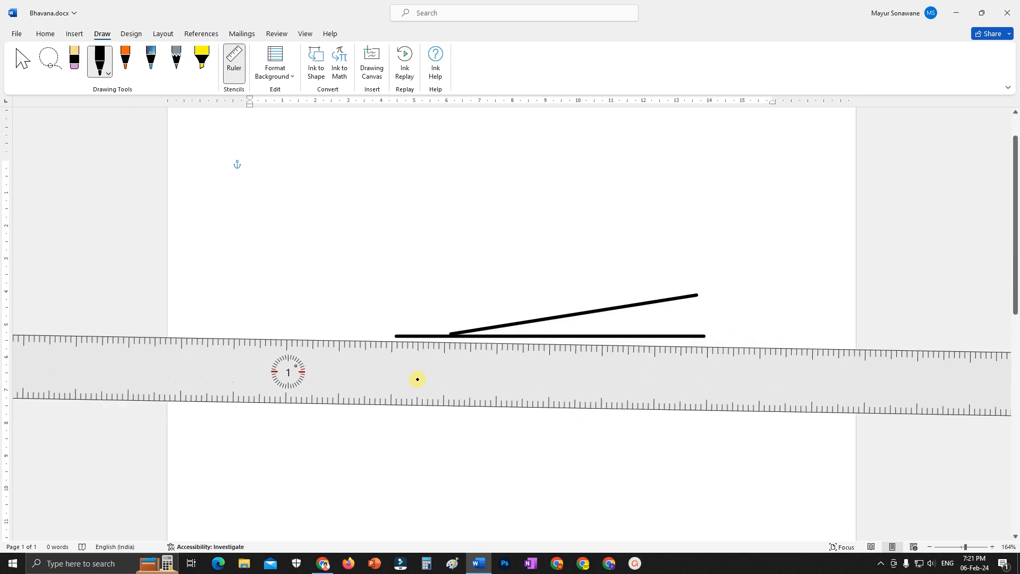
scroll(418, 380, "down", 8)
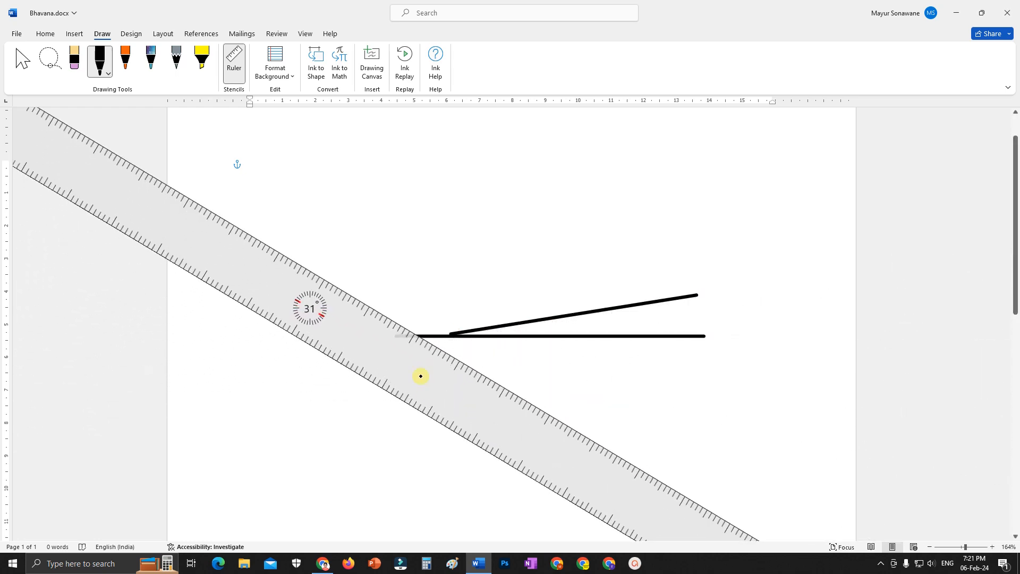
left_click_drag(431, 342, 635, 430)
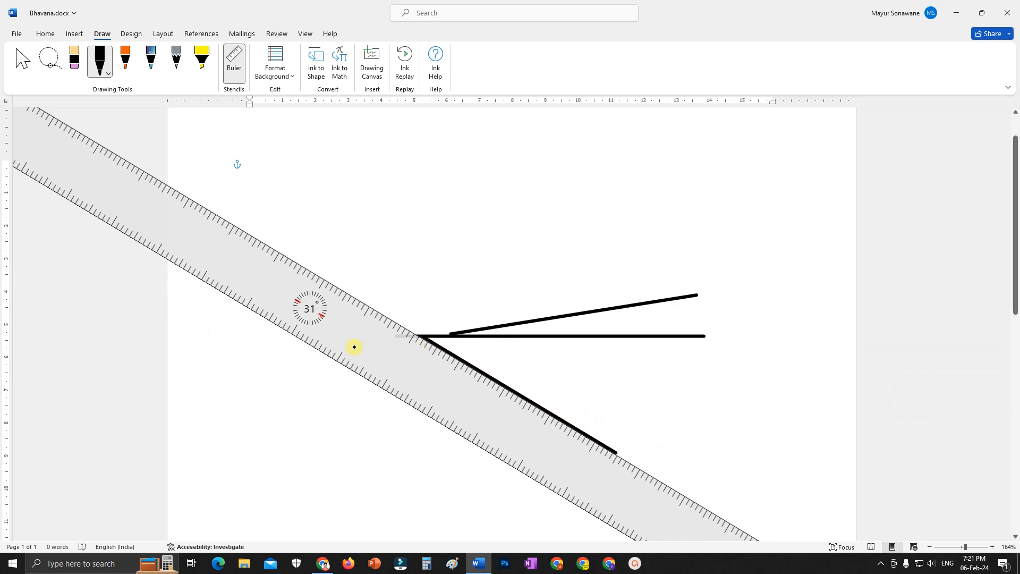
scroll(353, 344, "up", 20)
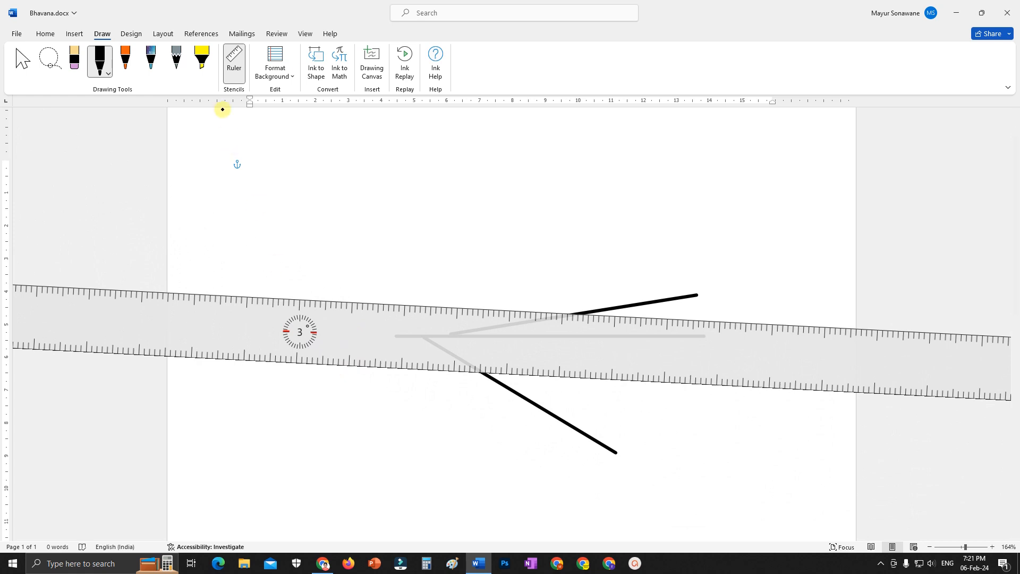
left_click(234, 57)
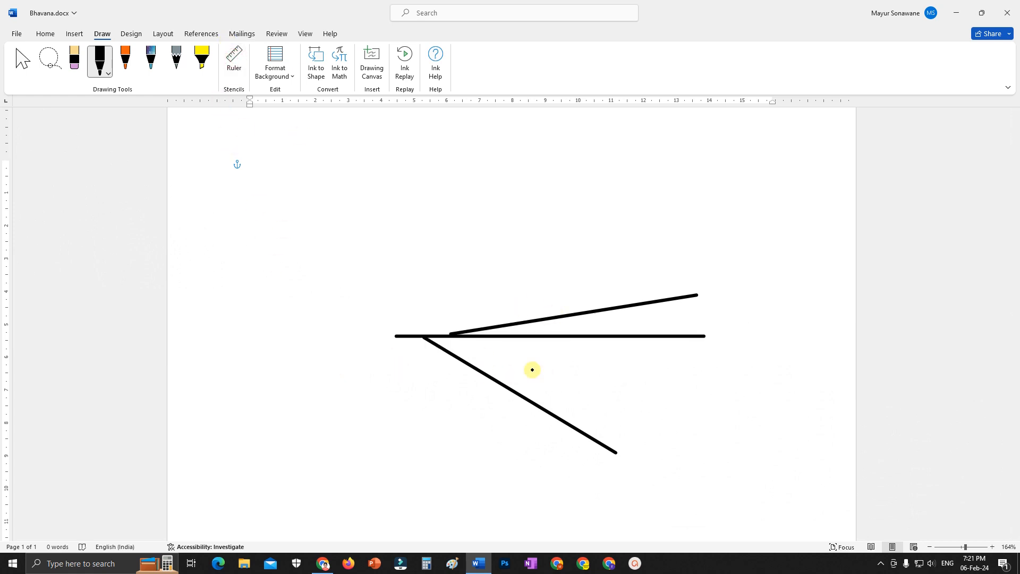
Draw a small double-headed arrow between the horizontal line and each of the two slanted lines
mouse_move(524, 339)
left_mouse_down()
mouse_move(510, 384)
mouse_move(525, 379)
left_mouse_up()
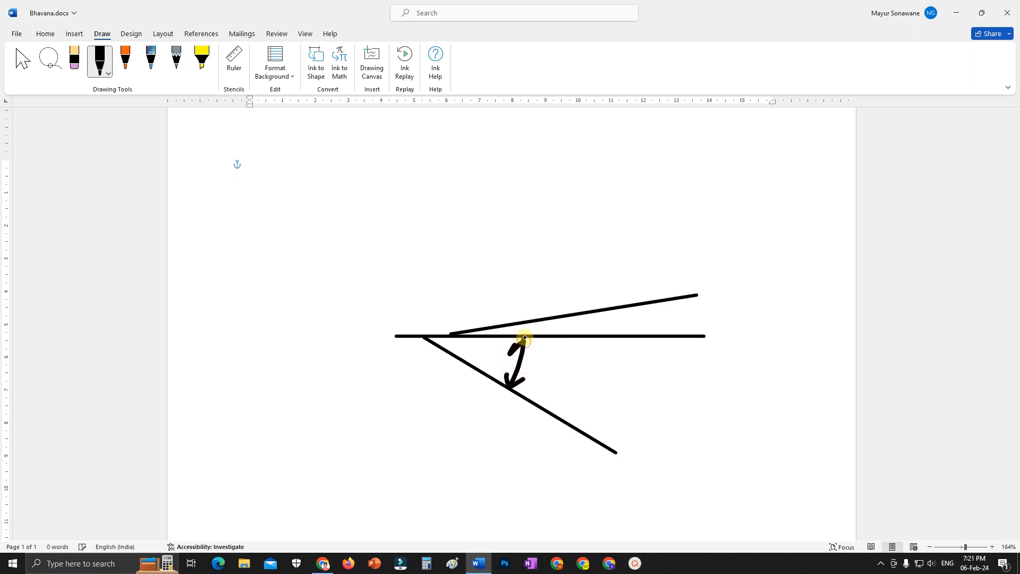
left_click_drag(525, 338, 538, 356)
mouse_move(614, 310)
left_mouse_down()
mouse_move(618, 336)
mouse_move(632, 323)
left_mouse_up()
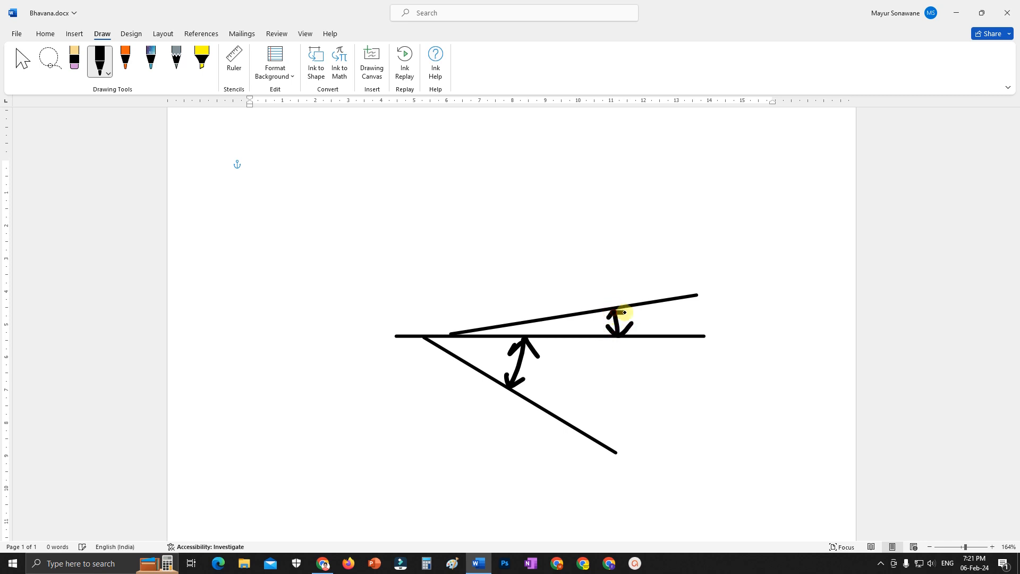
Try the ruled-line page backgrounds in turn, from the narrowest spacing to the second and third wider spacings
left_click(287, 76)
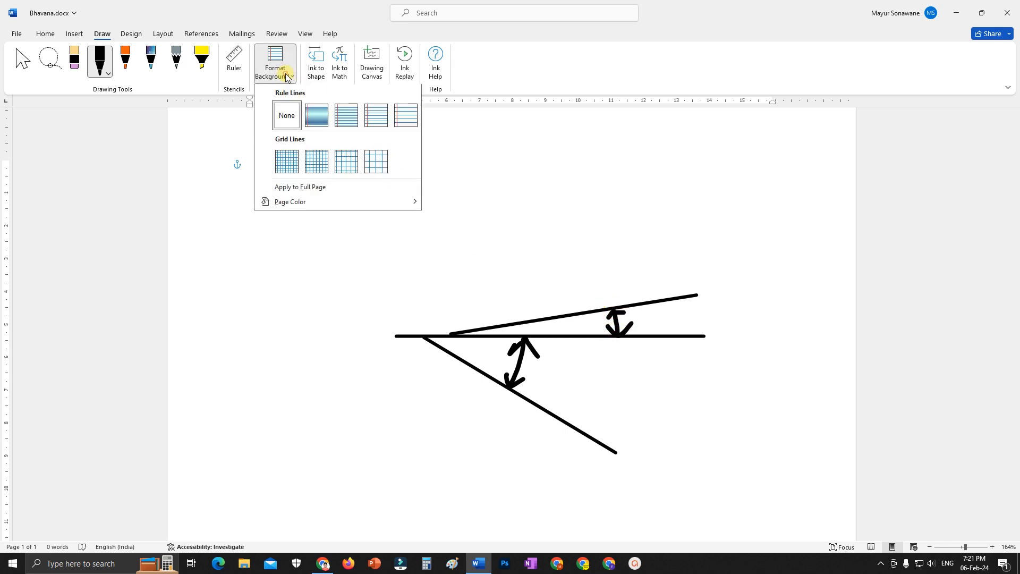
left_click(320, 117)
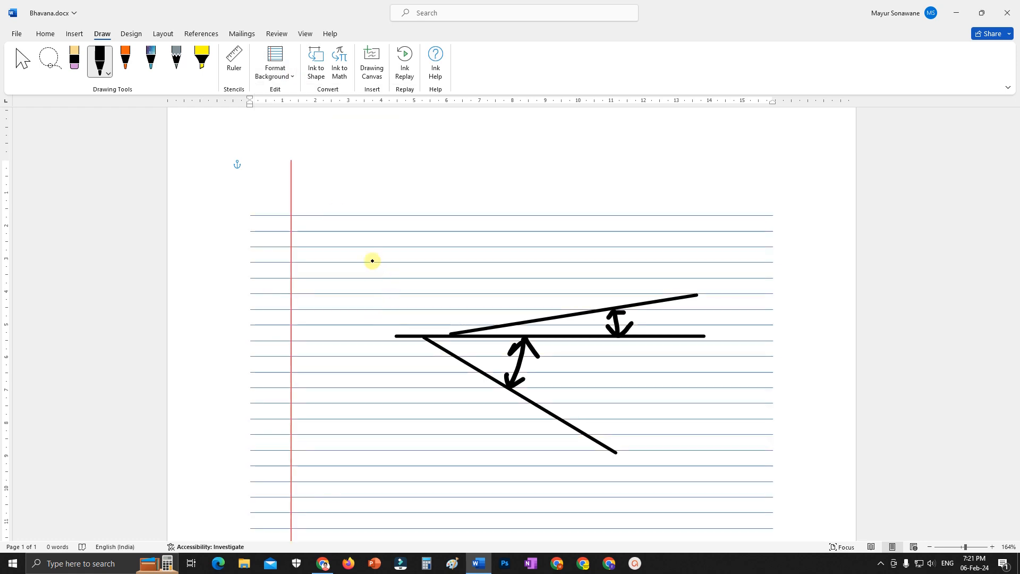
left_click(955, 548)
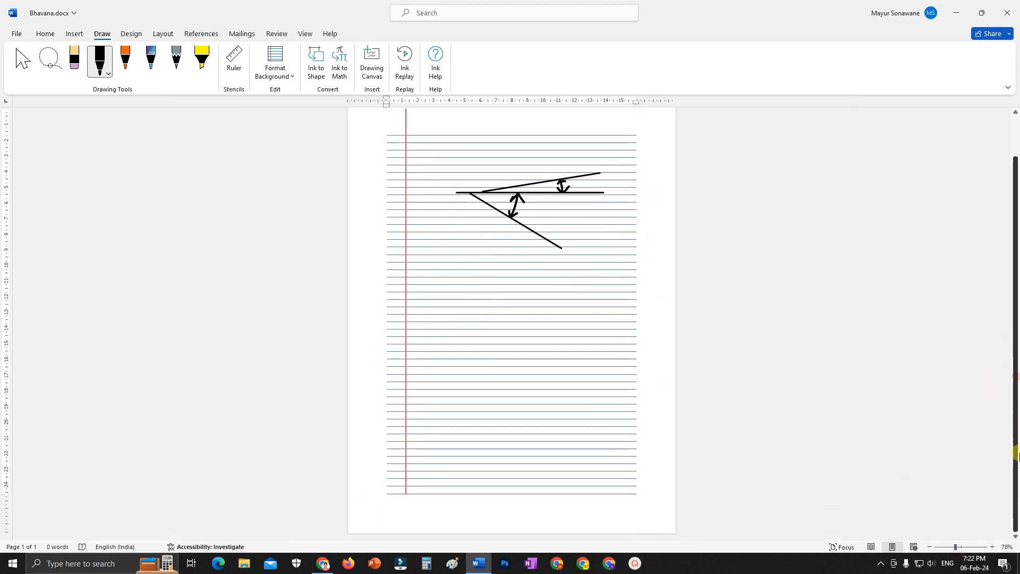
left_click(275, 72)
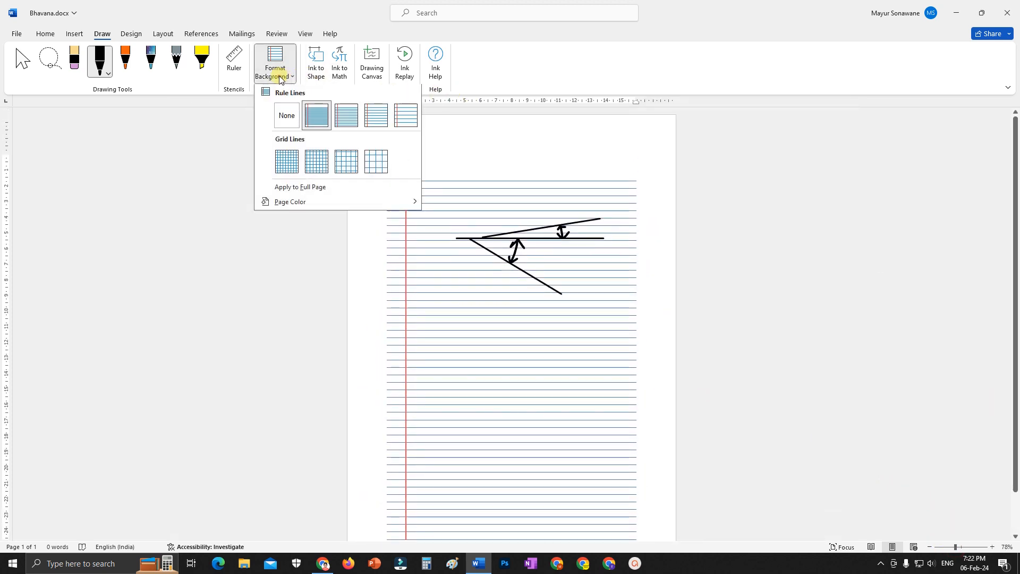
left_click(347, 114)
left_click(275, 71)
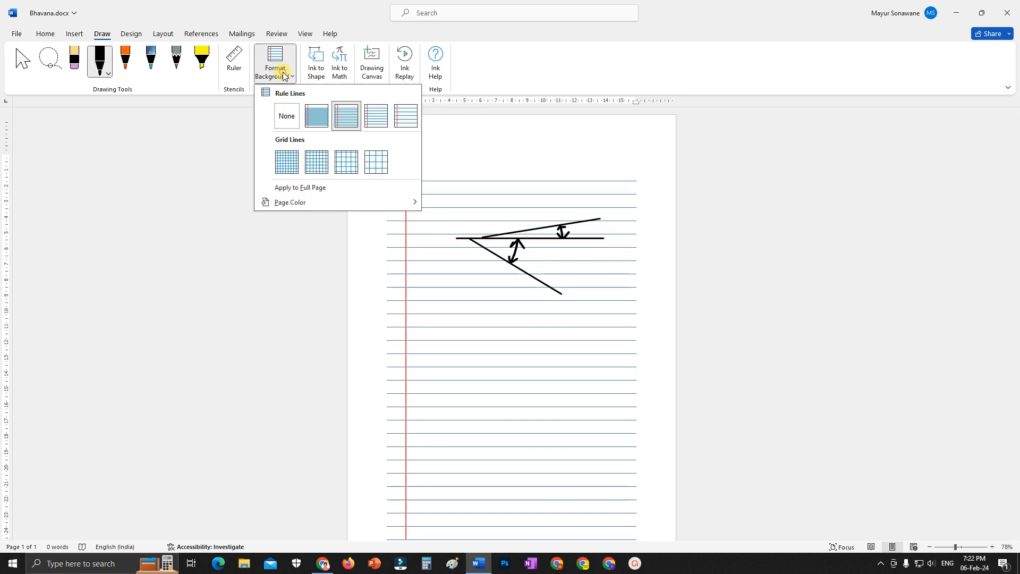
left_click(382, 114)
Try the smallest grid and the second-largest grid as the page background, and set the background lines to None
left_click(303, 82)
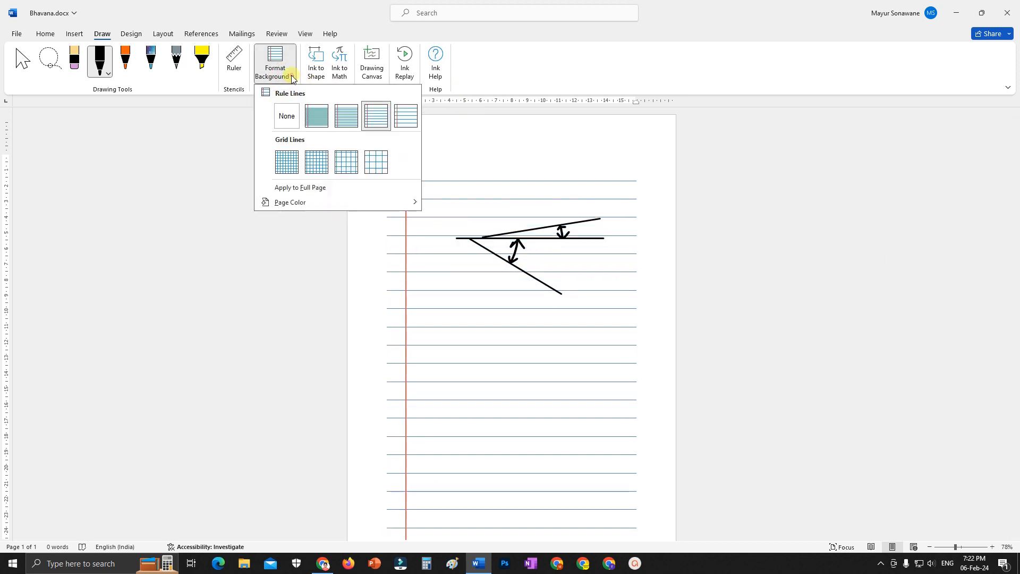
left_click(289, 156)
left_click(275, 72)
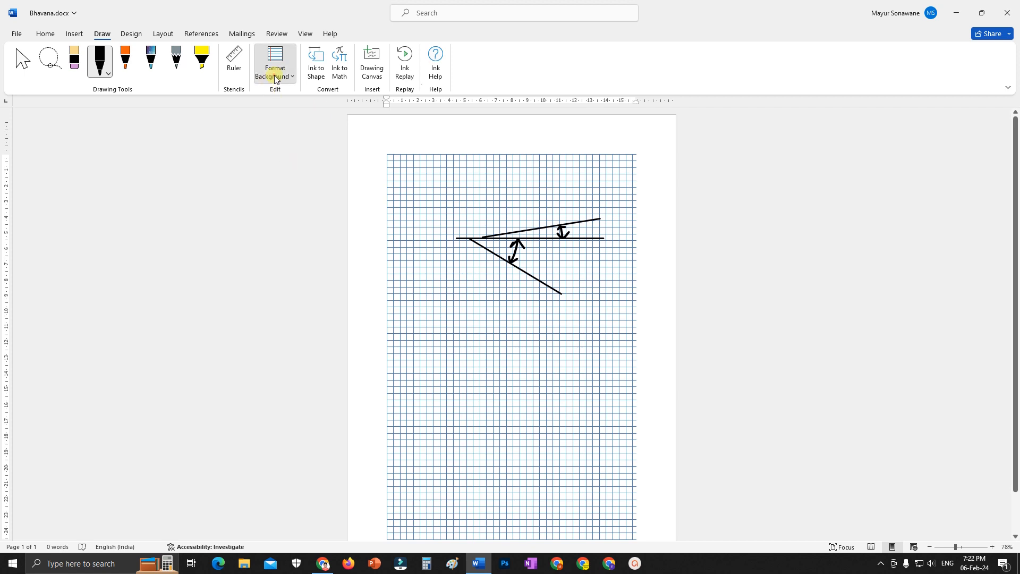
left_click(351, 160)
left_click(276, 74)
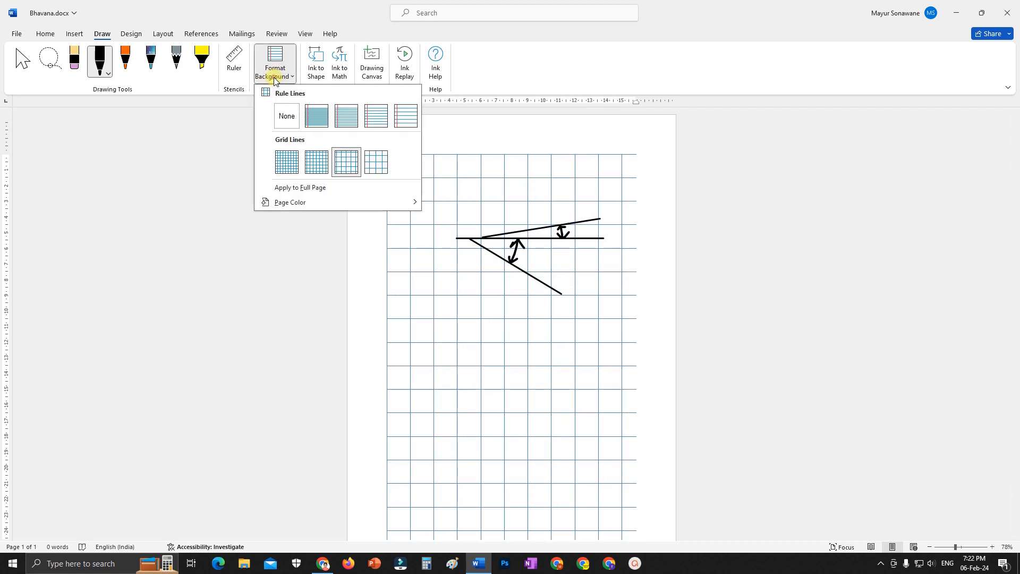
left_click(285, 118)
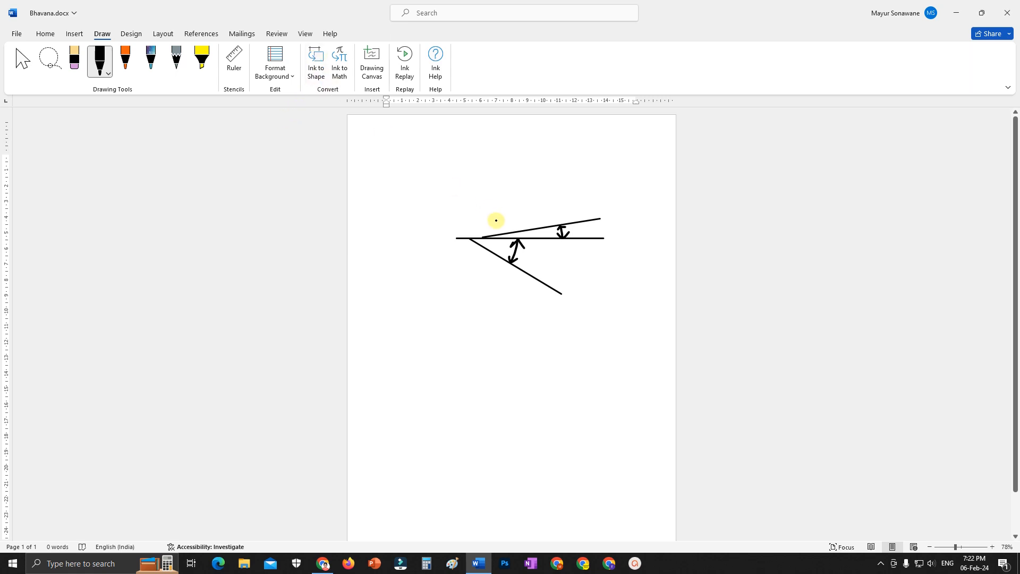
Erase the three ruled lines and both double-headed arrows from the page
left_click(75, 58)
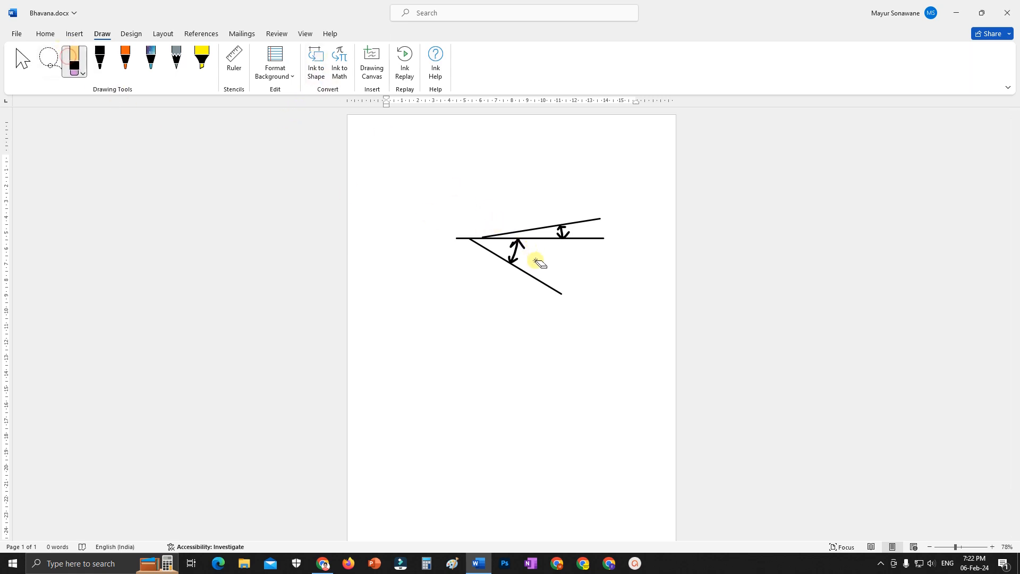
mouse_move(535, 274)
left_mouse_down()
mouse_move(537, 205)
mouse_move(565, 231)
mouse_move(510, 258)
left_mouse_up()
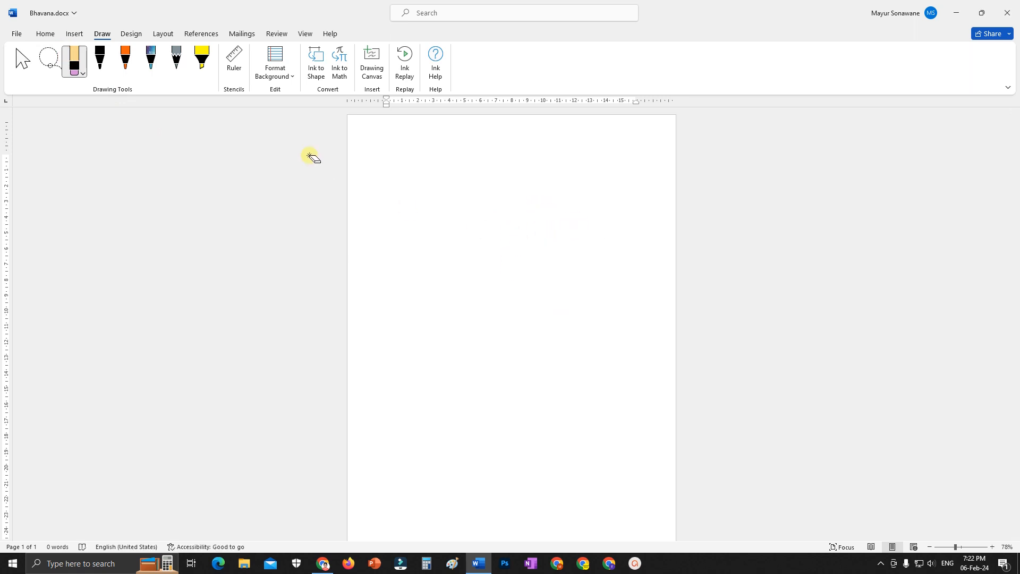
Turn on Ink to Shape and sketch a circle, a square beside it, a triangle below them and a hexagon near the page bottom
left_click(313, 63)
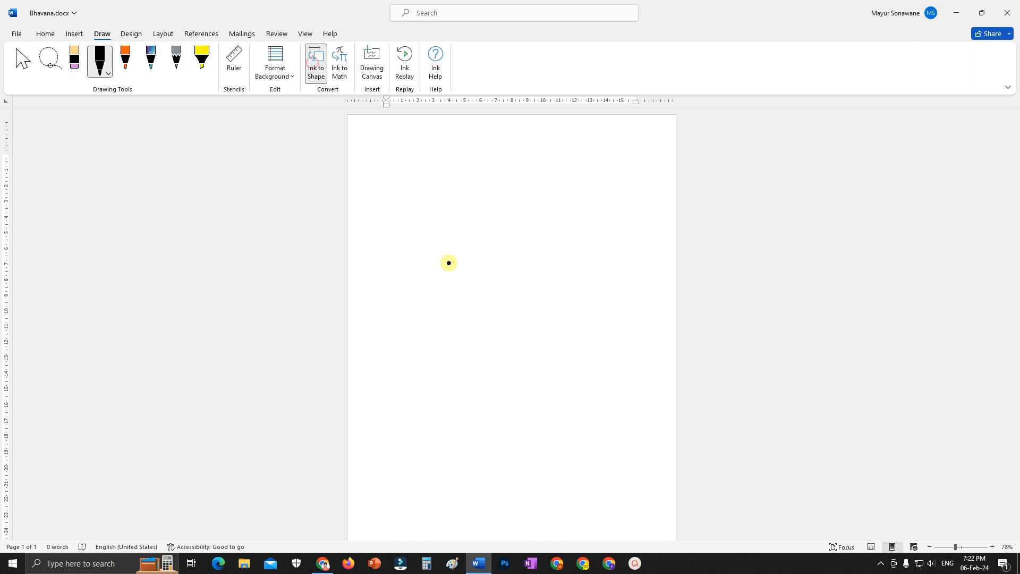
mouse_move(406, 168)
left_mouse_down()
mouse_move(394, 246)
mouse_move(488, 182)
mouse_move(408, 171)
left_mouse_up()
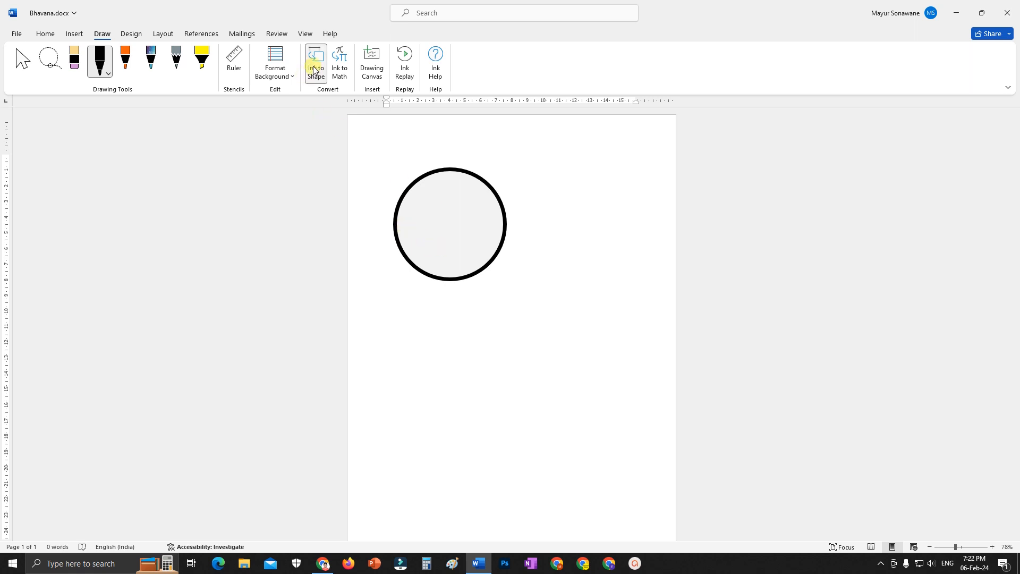
mouse_move(553, 179)
left_mouse_down()
mouse_move(560, 212)
mouse_move(642, 251)
mouse_move(642, 184)
mouse_move(553, 179)
left_mouse_up()
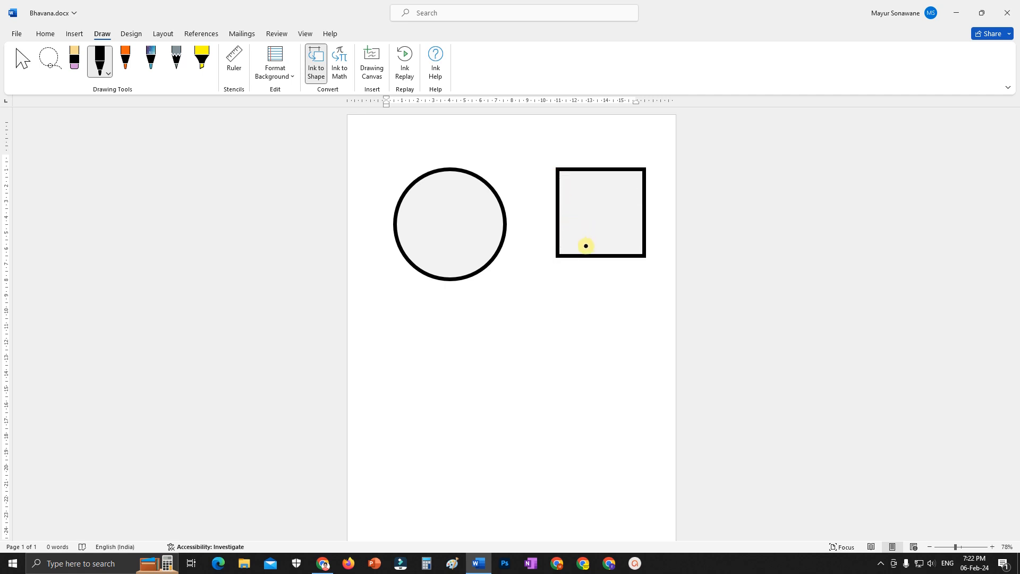
mouse_move(516, 287)
left_mouse_down()
mouse_move(465, 388)
mouse_move(569, 342)
mouse_move(517, 287)
left_mouse_up()
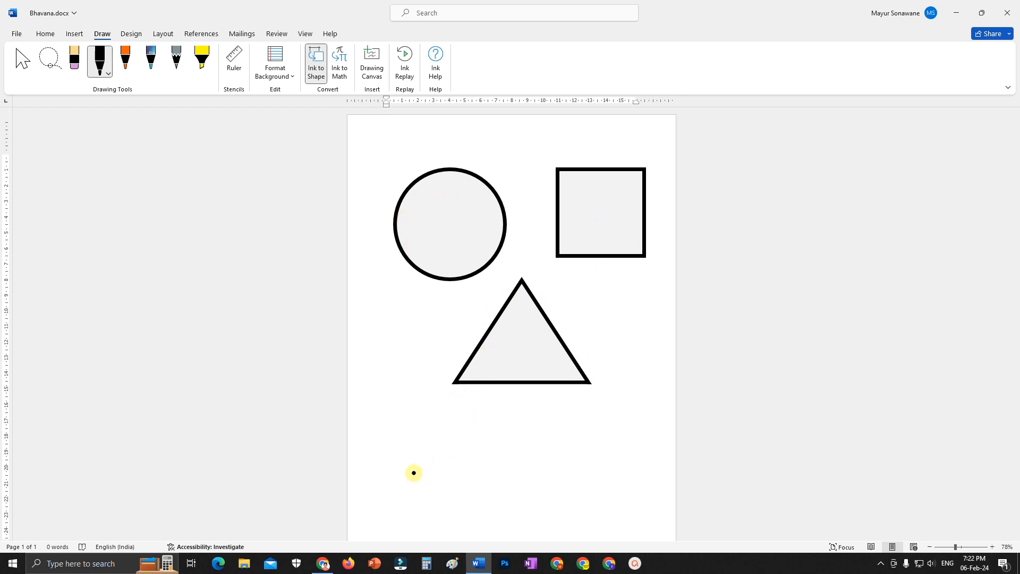
mouse_move(394, 416)
left_mouse_down()
mouse_move(441, 408)
mouse_move(480, 439)
mouse_move(478, 490)
mouse_move(413, 512)
mouse_move(369, 483)
mouse_move(373, 444)
left_mouse_up()
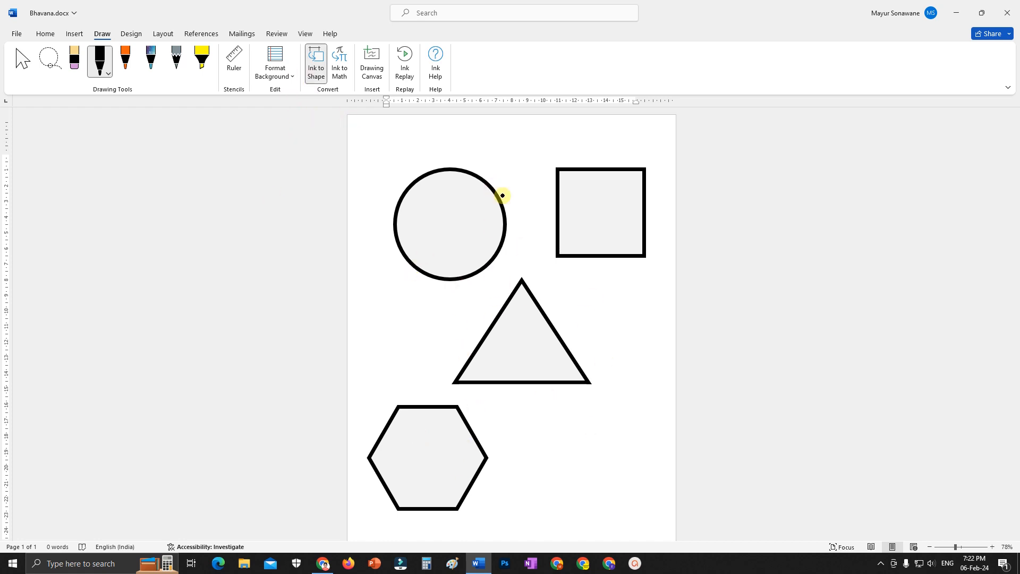
Show and hide the ruler stencil, and try to erase the hexagon, triangle, circle and square with the Eraser
left_click(235, 59)
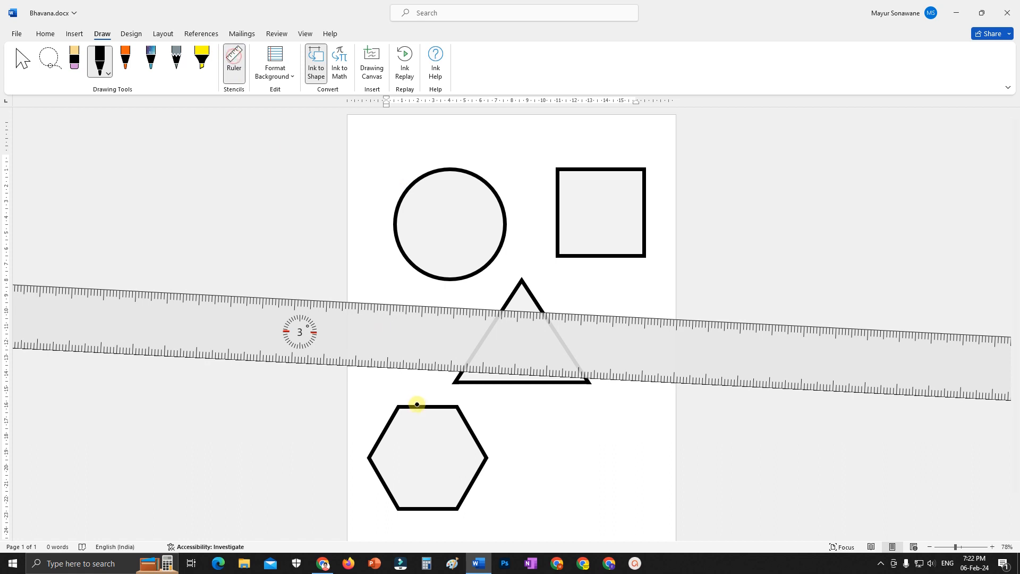
left_click(234, 61)
left_click(75, 60)
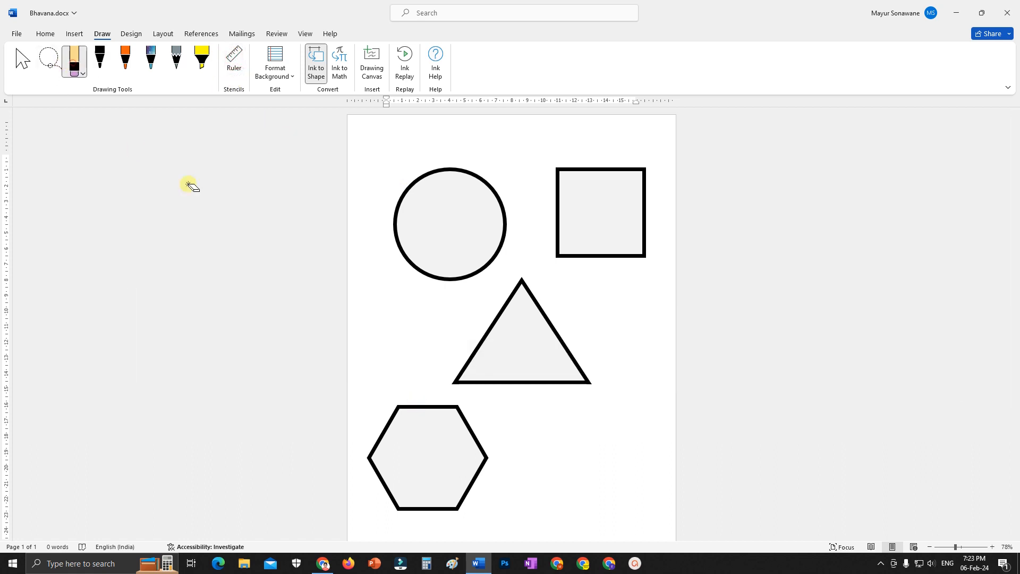
left_click(506, 473)
left_click(465, 464)
left_click(441, 417)
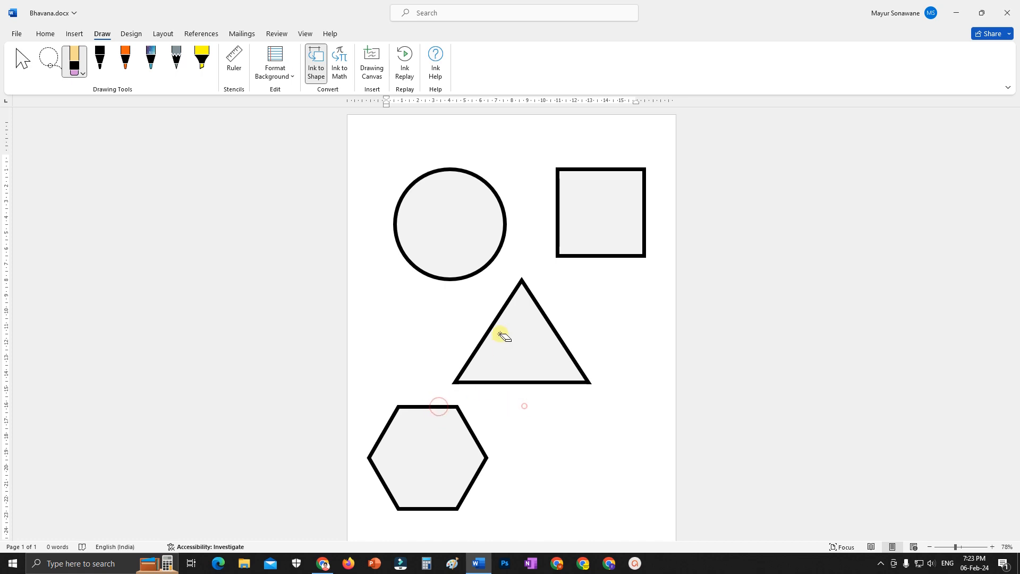
left_click(437, 226)
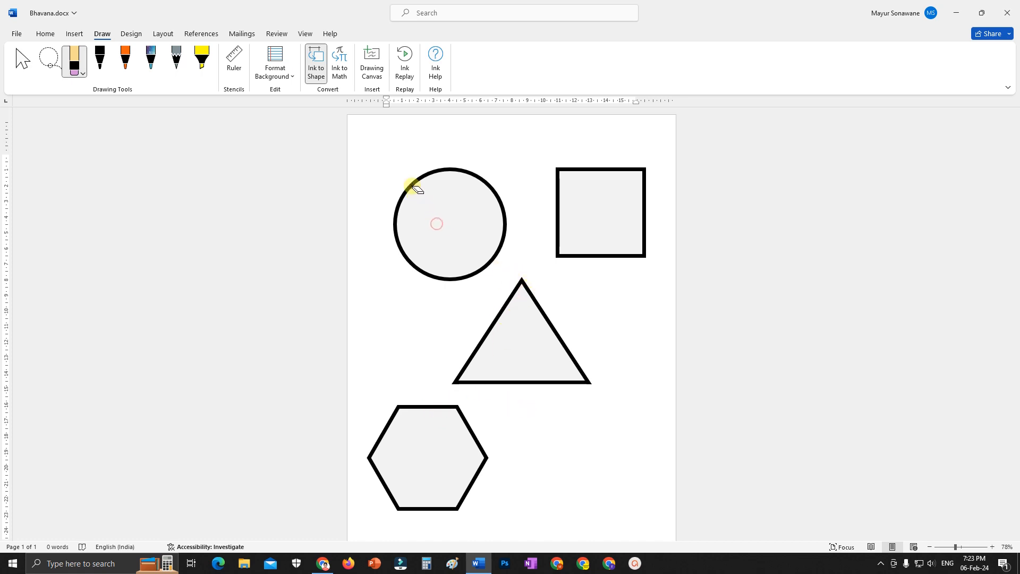
left_click(390, 162)
left_click(608, 137)
left_click(619, 287)
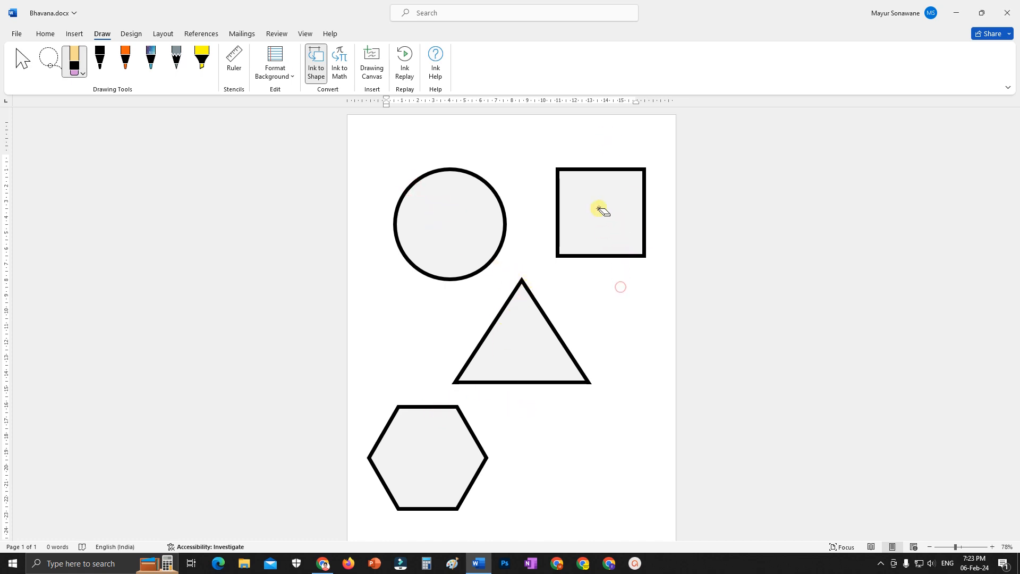
left_click(599, 207)
left_click(484, 238)
Select and delete the circle and the triangle
left_click(22, 59)
left_click(457, 229)
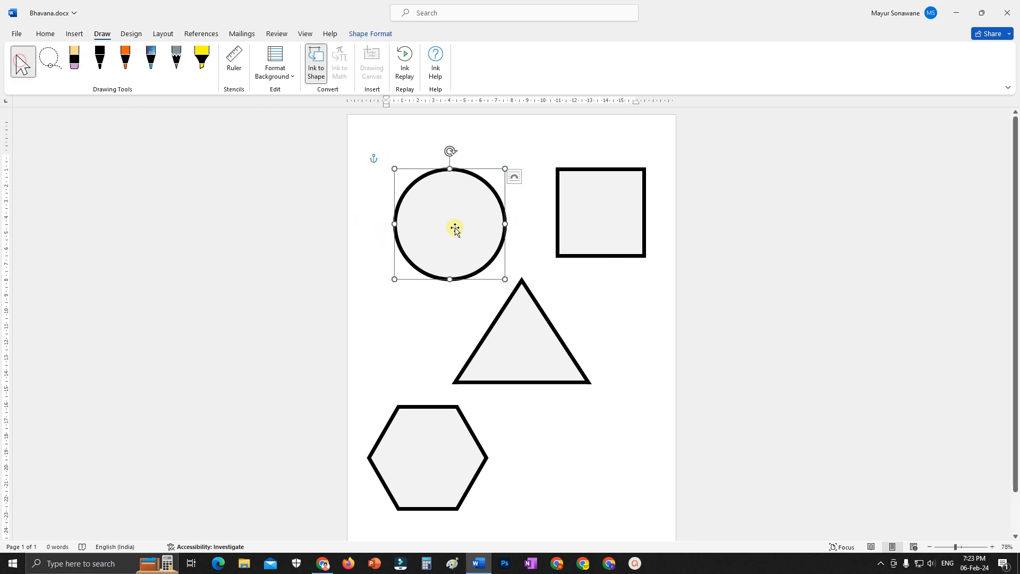
key("Delete")
left_click(495, 314)
key("Delete")
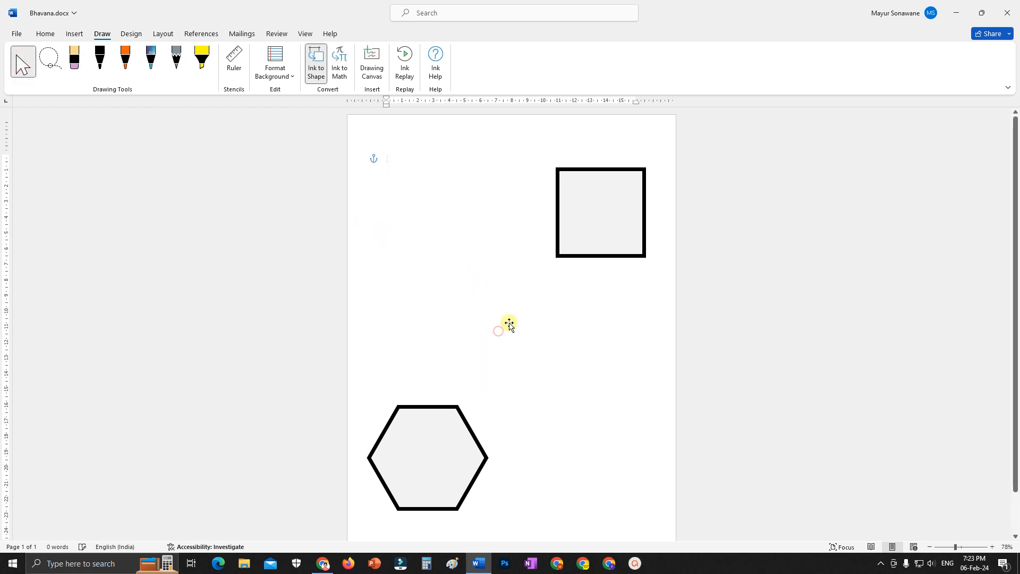
Try to remove the square with the Eraser and the Point Eraser, and try lassoing it
left_click(83, 72)
left_click(580, 257)
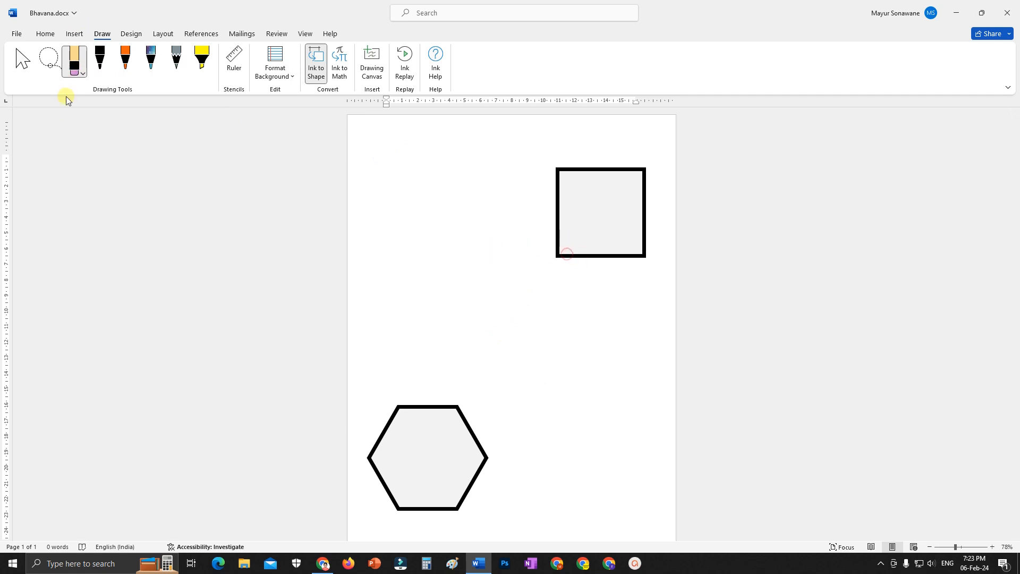
left_click(83, 74)
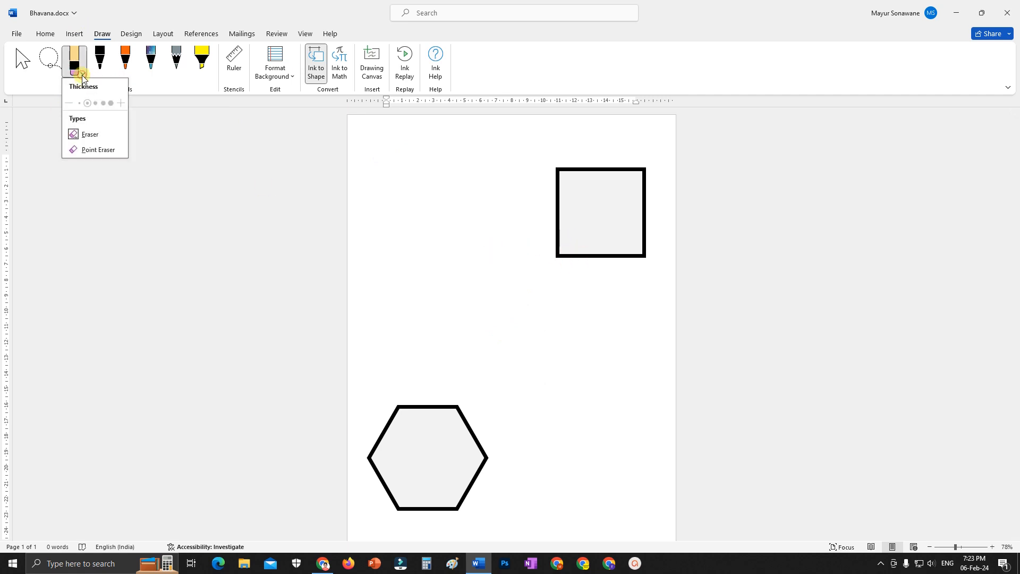
left_click(103, 150)
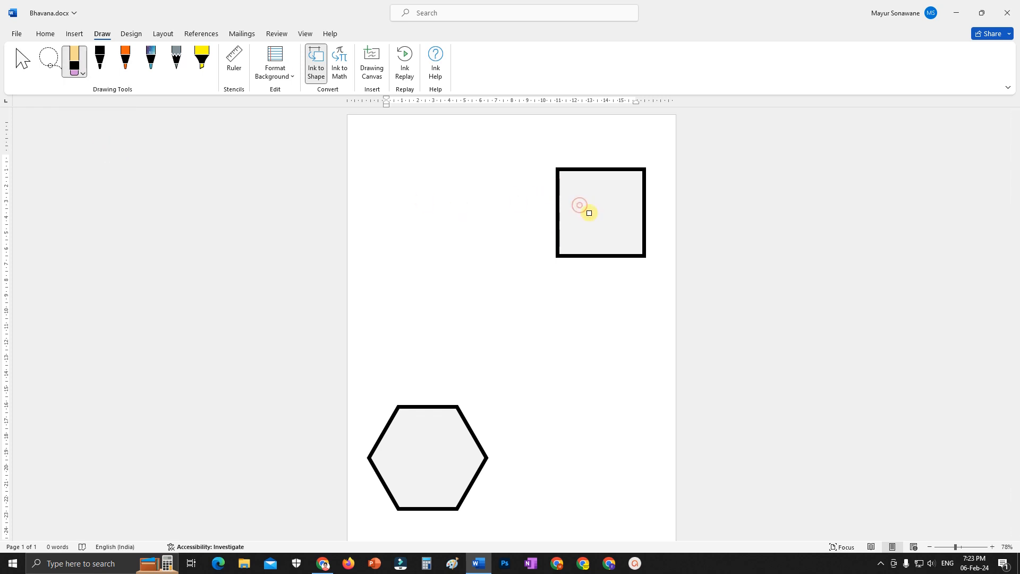
left_click(74, 56)
left_click(90, 133)
left_click(47, 65)
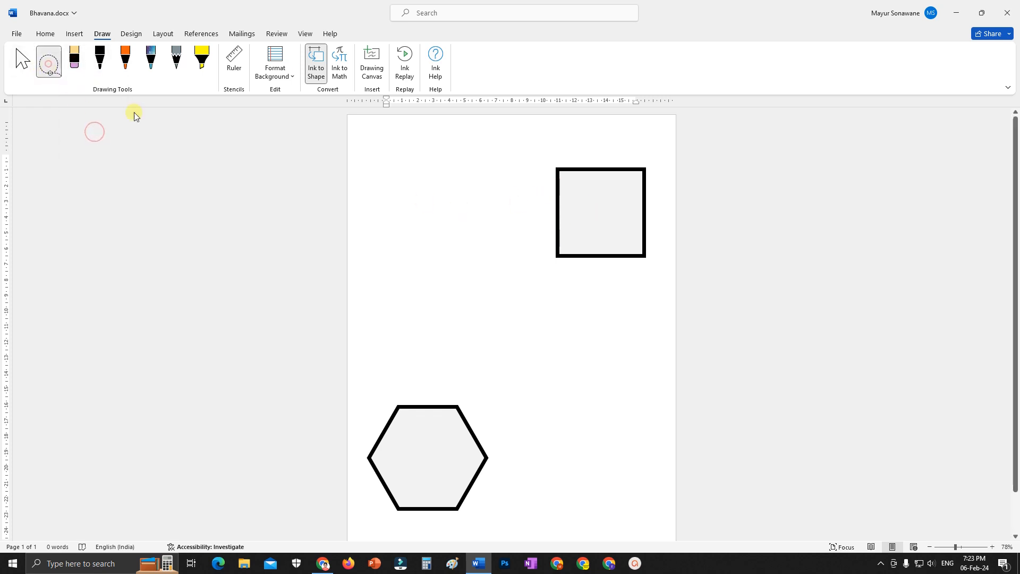
mouse_move(532, 153)
left_mouse_down()
mouse_move(645, 285)
mouse_move(660, 191)
mouse_move(603, 151)
mouse_move(537, 152)
left_mouse_up()
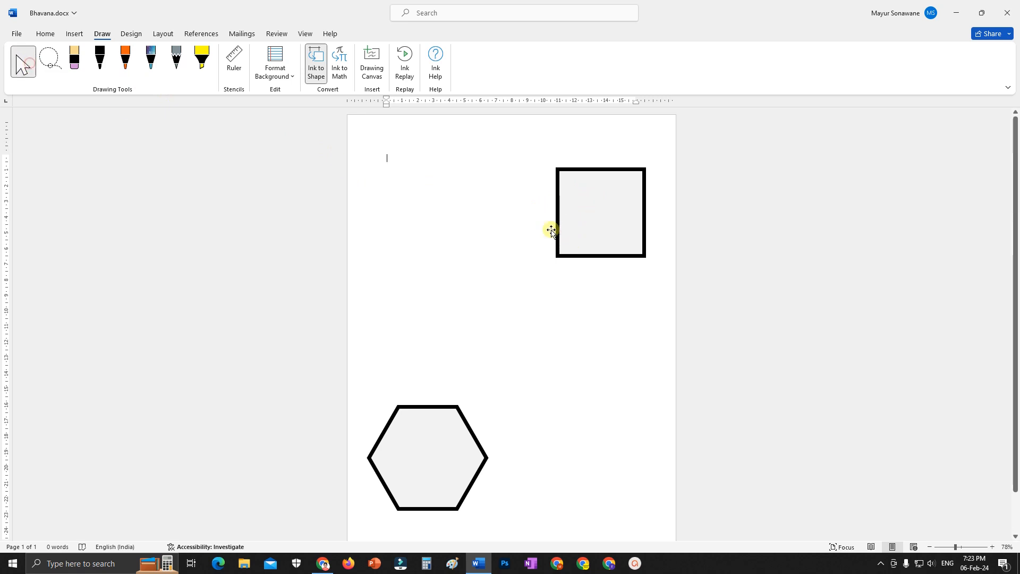
Select and delete the square and the hexagon to clear the page
left_click(590, 231)
key("Delete")
left_click(435, 440)
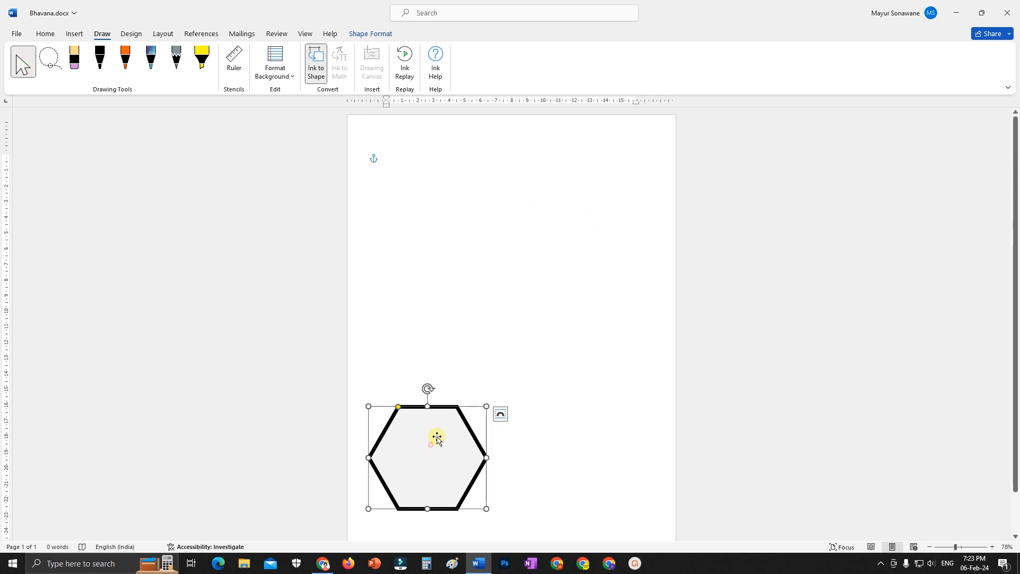
key("Delete")
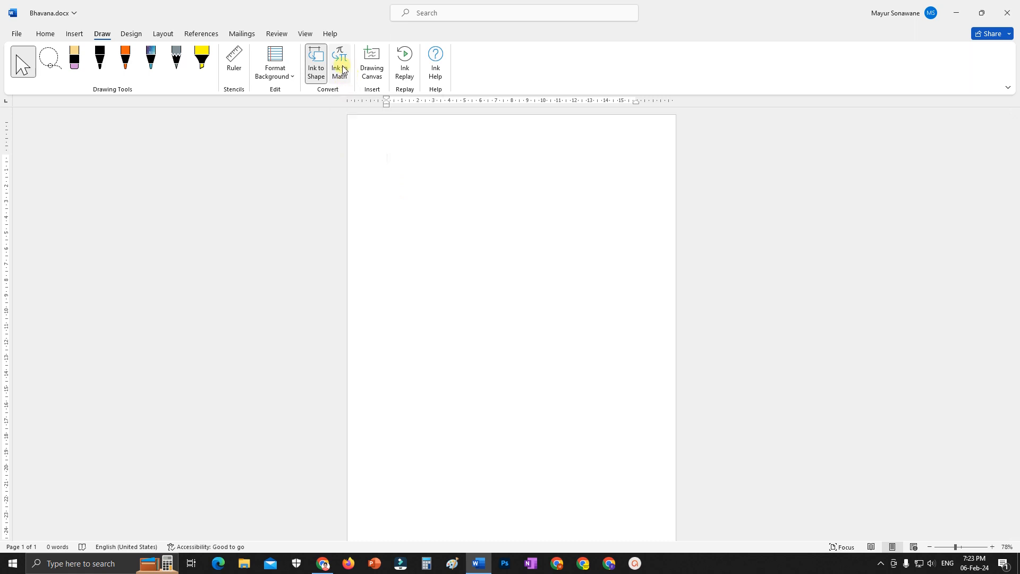
Handwrite π = 1 with Ink to Math and insert it as an equation on the page
left_click(343, 69)
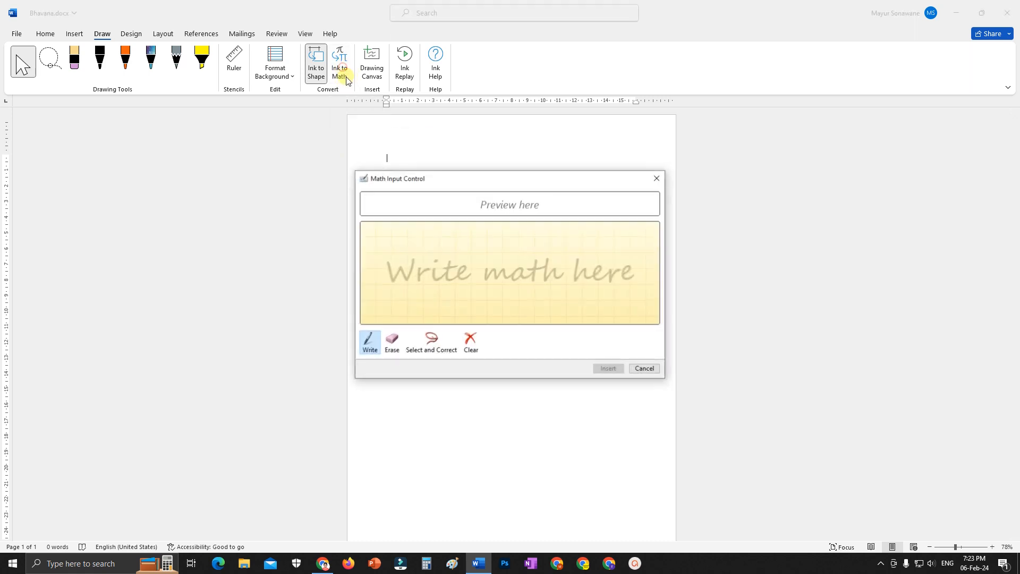
left_click_drag(487, 183, 582, 191)
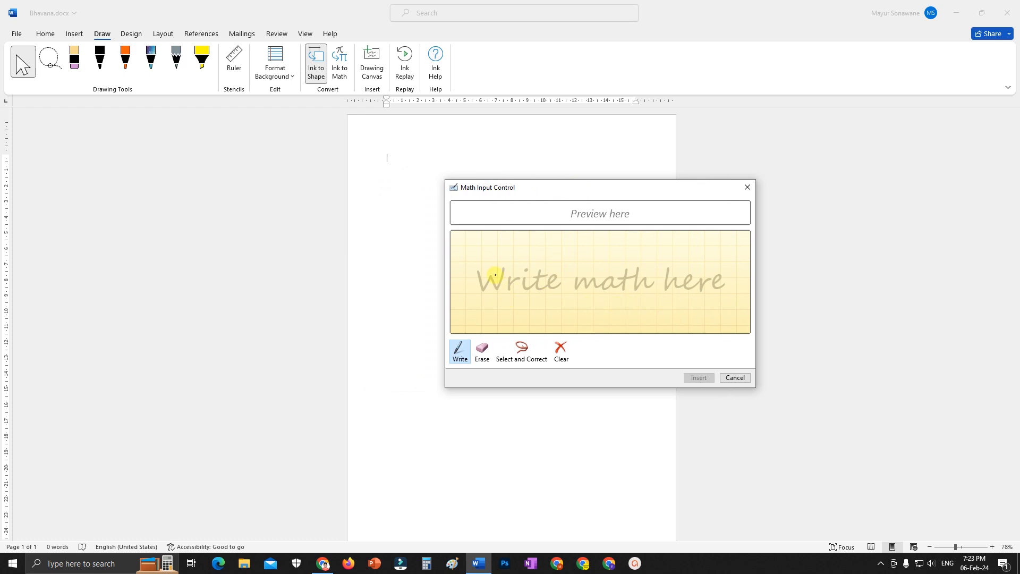
left_click_drag(490, 271, 487, 309)
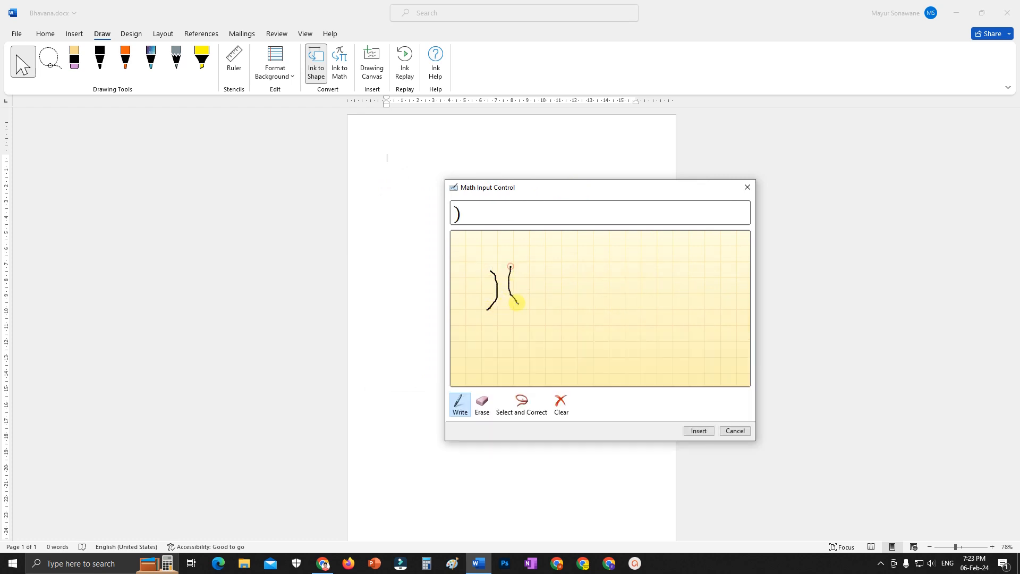
left_click_drag(505, 266, 521, 263)
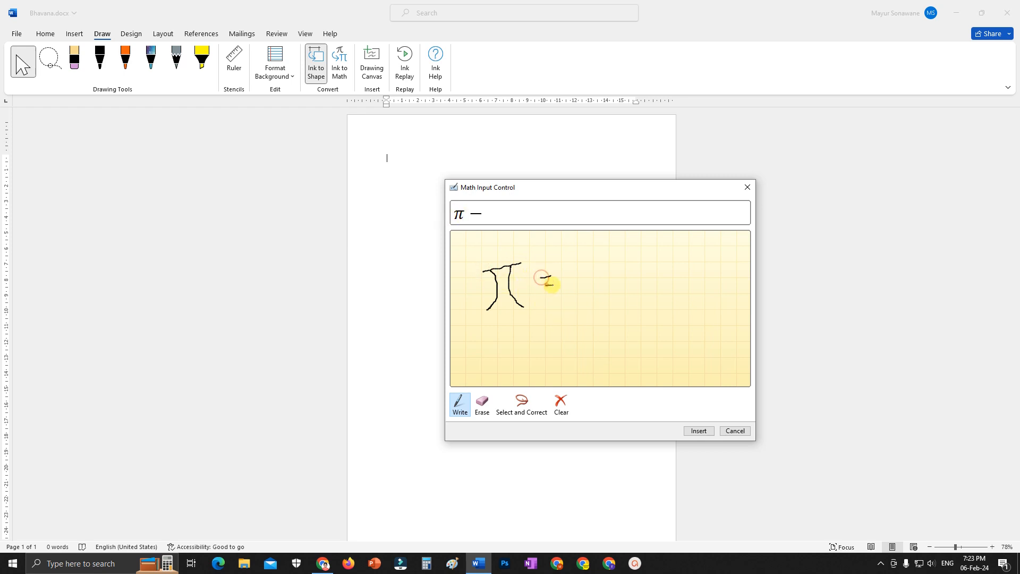
left_click_drag(550, 285, 588, 301)
left_click(697, 431)
Check the equation's options and delete the whole equation from the page
left_click(526, 160)
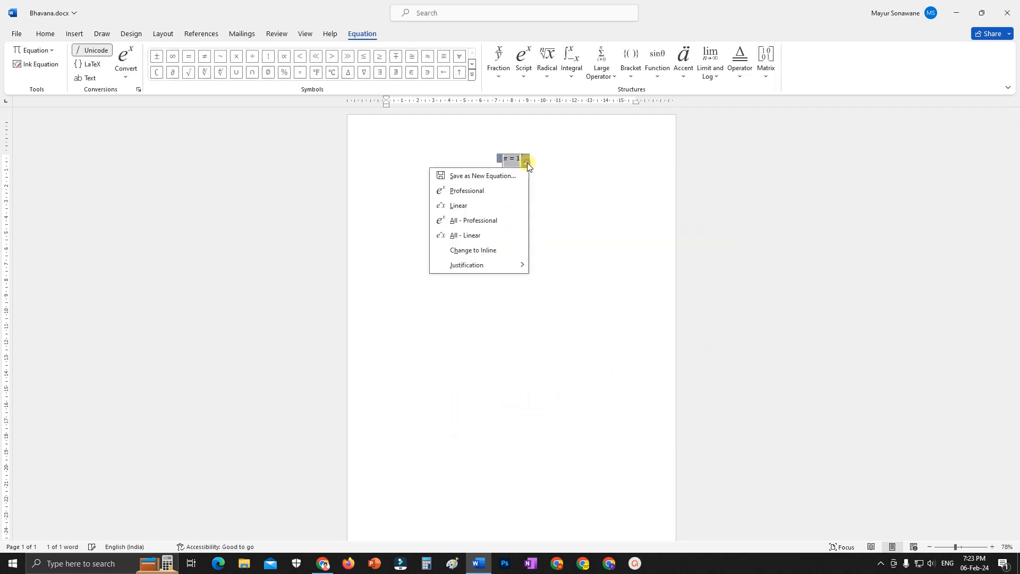
left_click(527, 163)
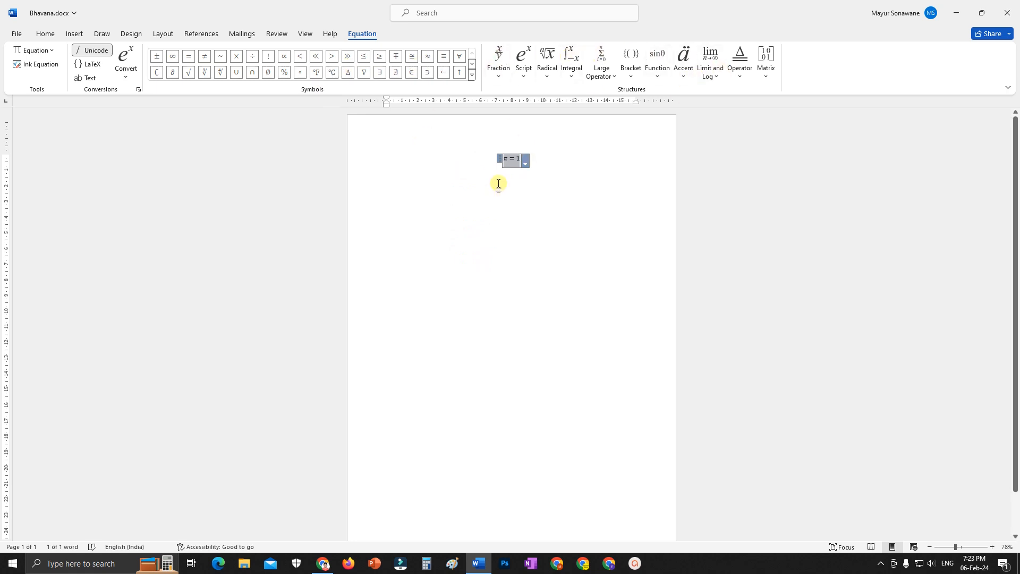
key("Delete")
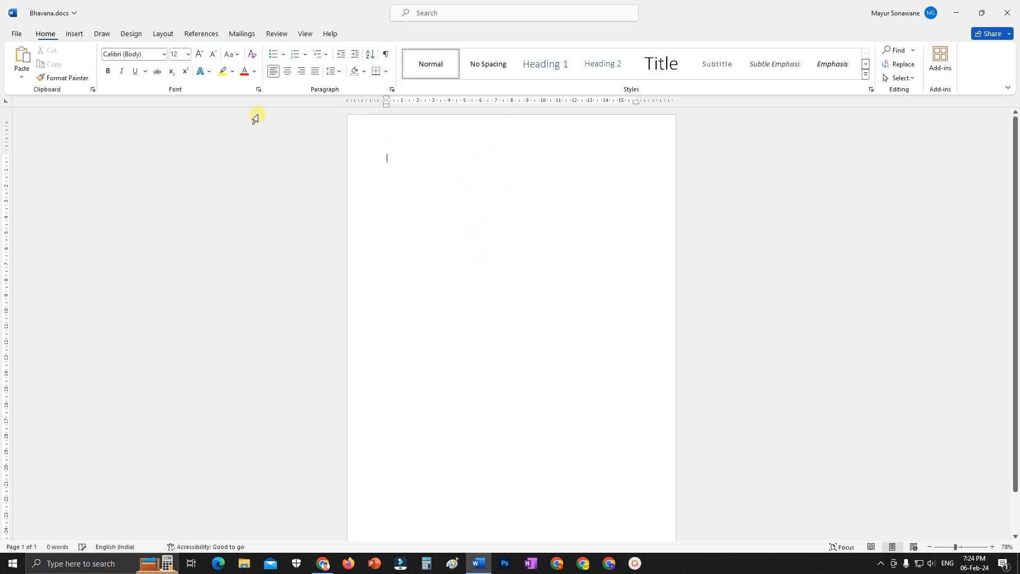
Reopen Ink to Math, handwrite the symbol π and erase its strokes from the writing area
left_click(102, 33)
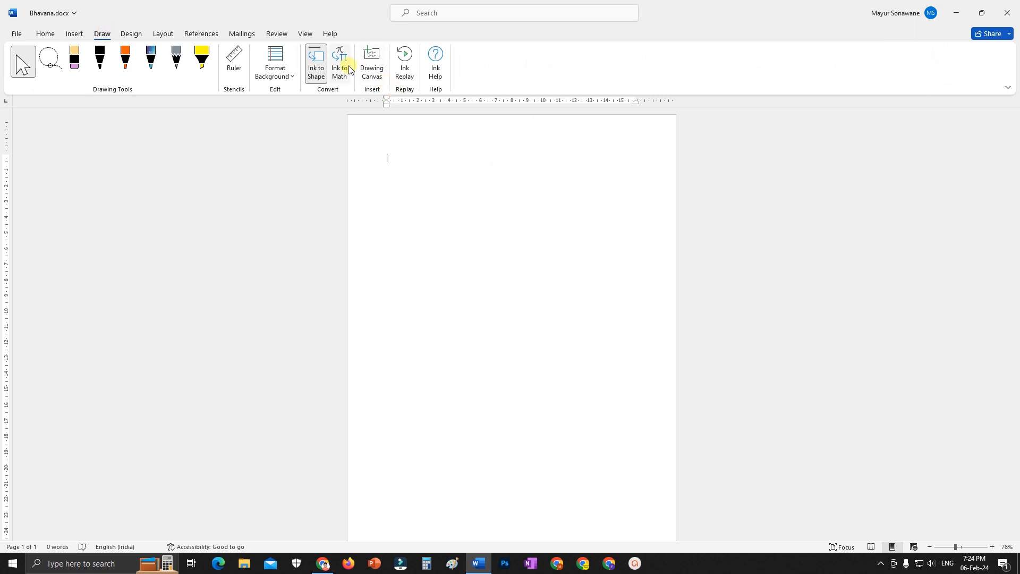
left_click(340, 74)
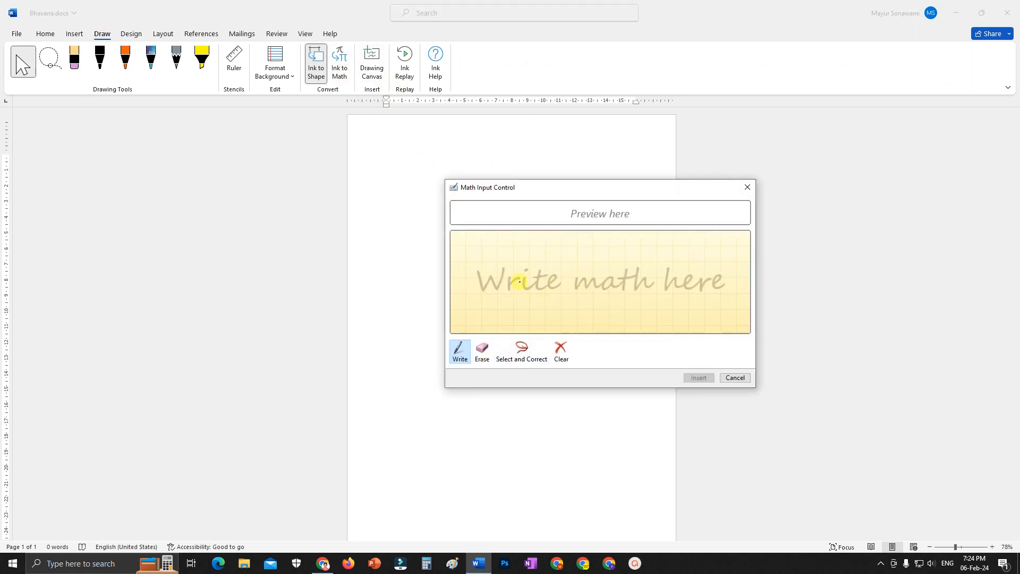
left_click_drag(518, 265, 520, 305)
left_click_drag(529, 261, 500, 263)
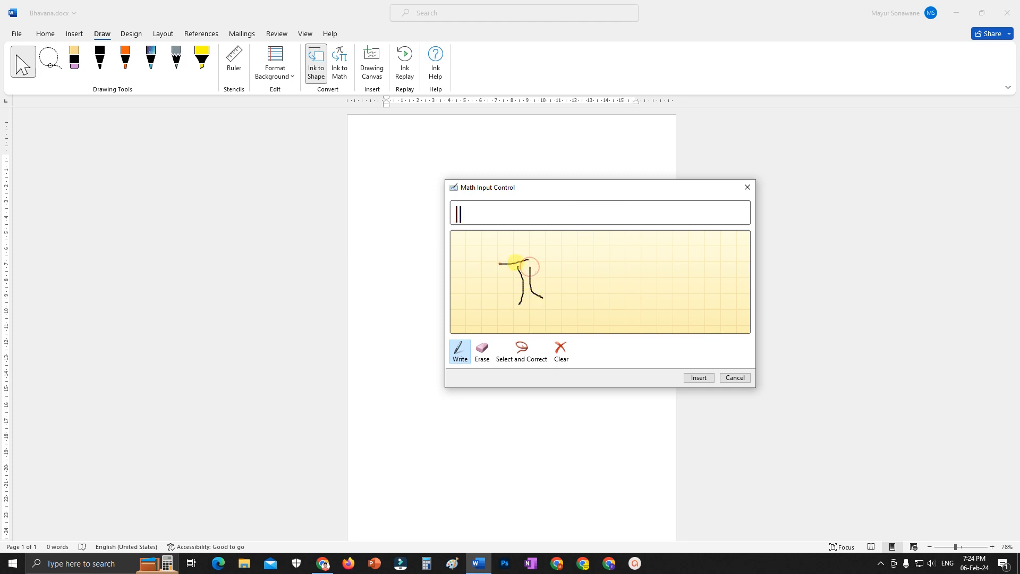
left_click(482, 351)
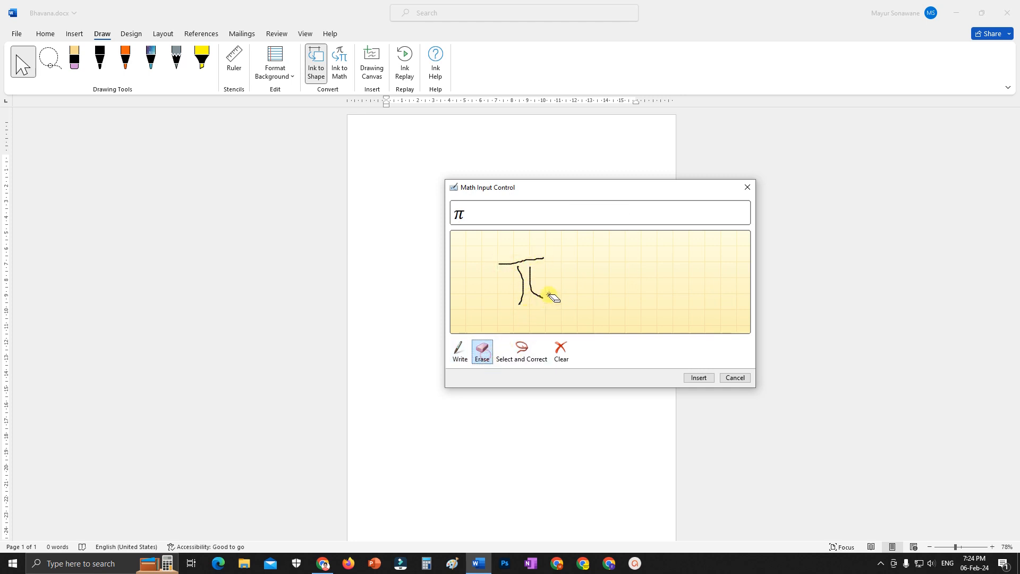
left_click_drag(542, 289, 508, 261)
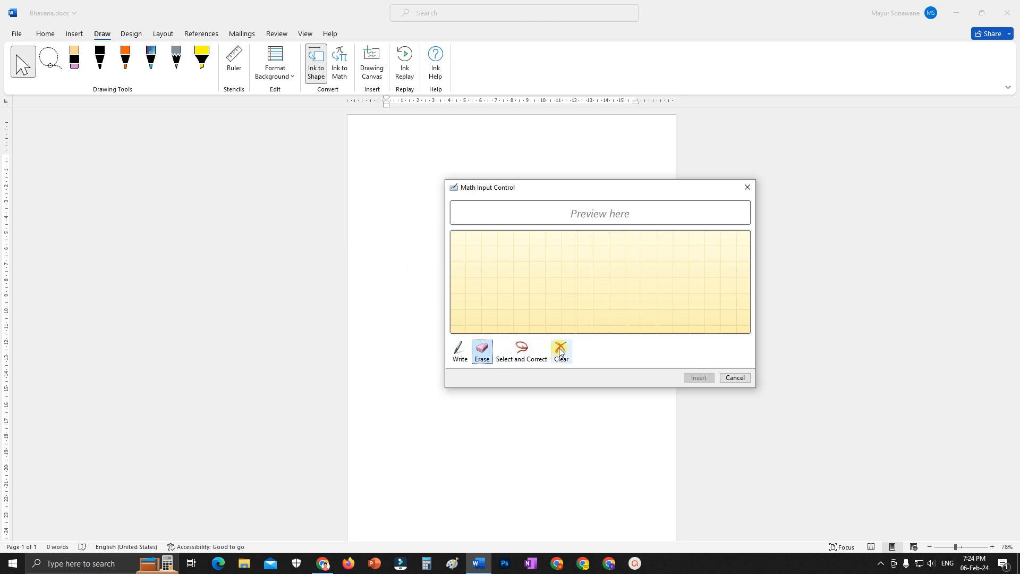
Handwrite 123 in the math writing area and clear it
left_click(460, 351)
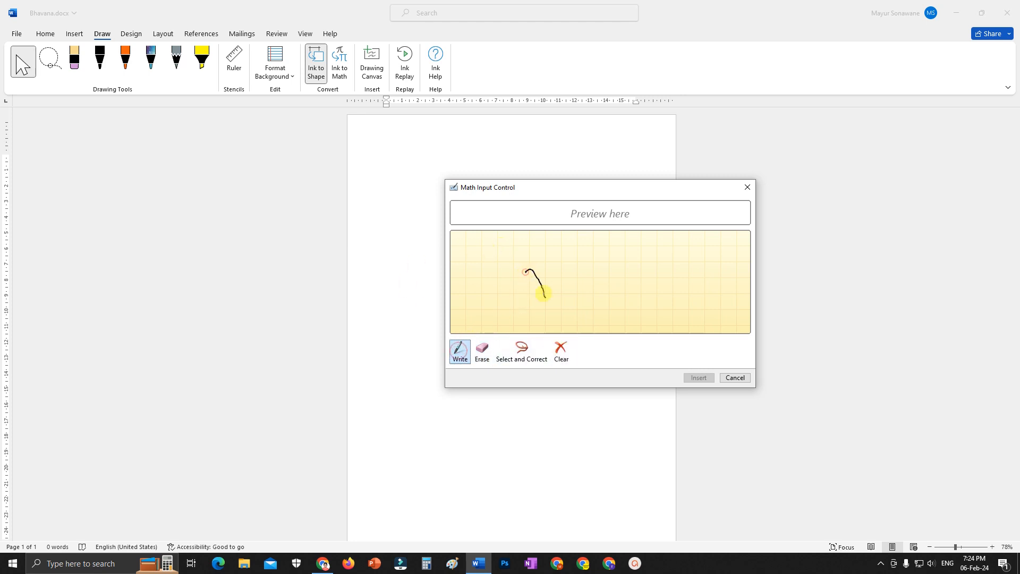
left_click_drag(543, 293, 547, 300)
left_click_drag(620, 257, 638, 260)
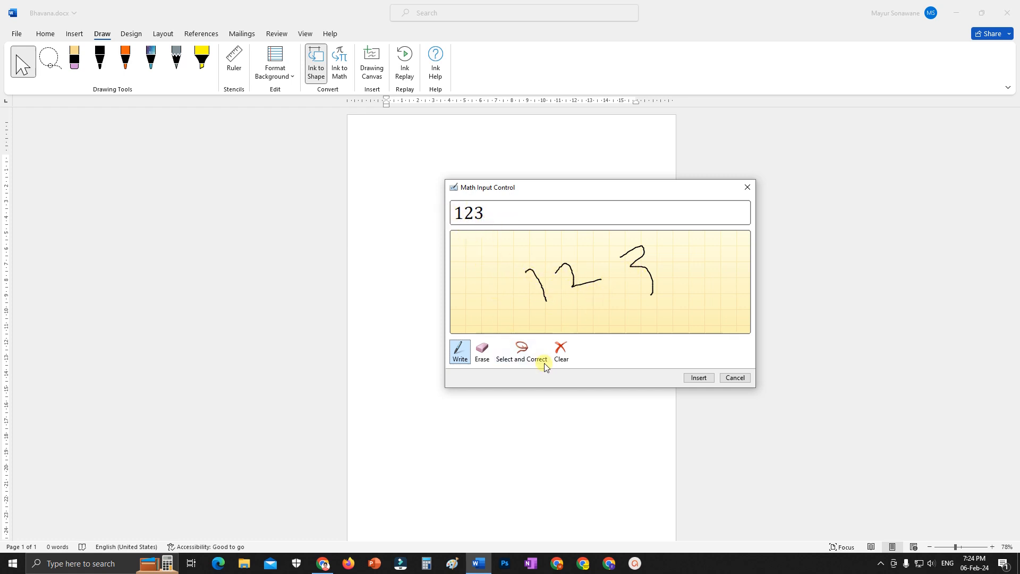
left_click(562, 352)
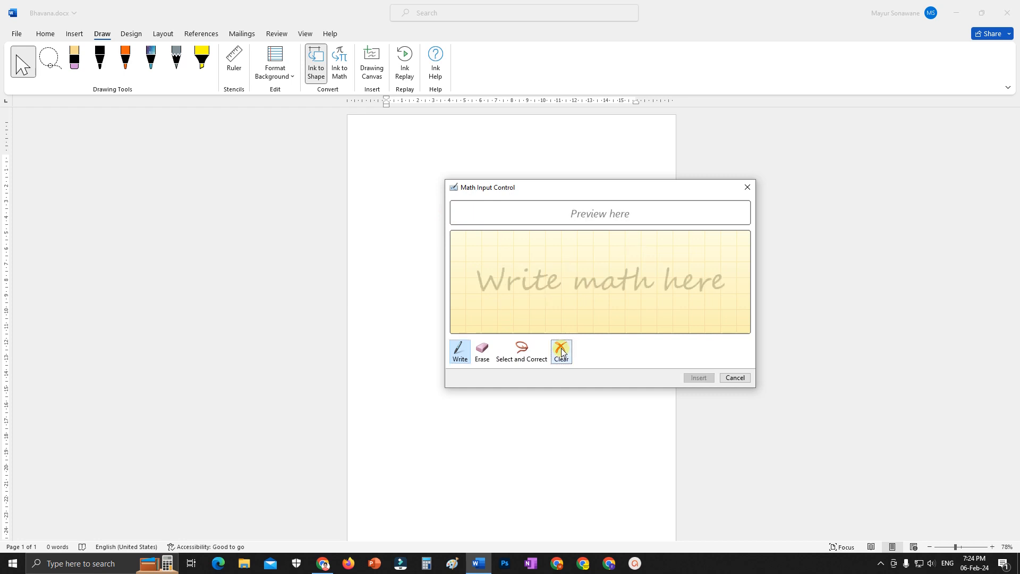
Handwrite 1 * 2 in the math writing area, clear it and close the dialog without inserting
left_click_drag(485, 260, 485, 303)
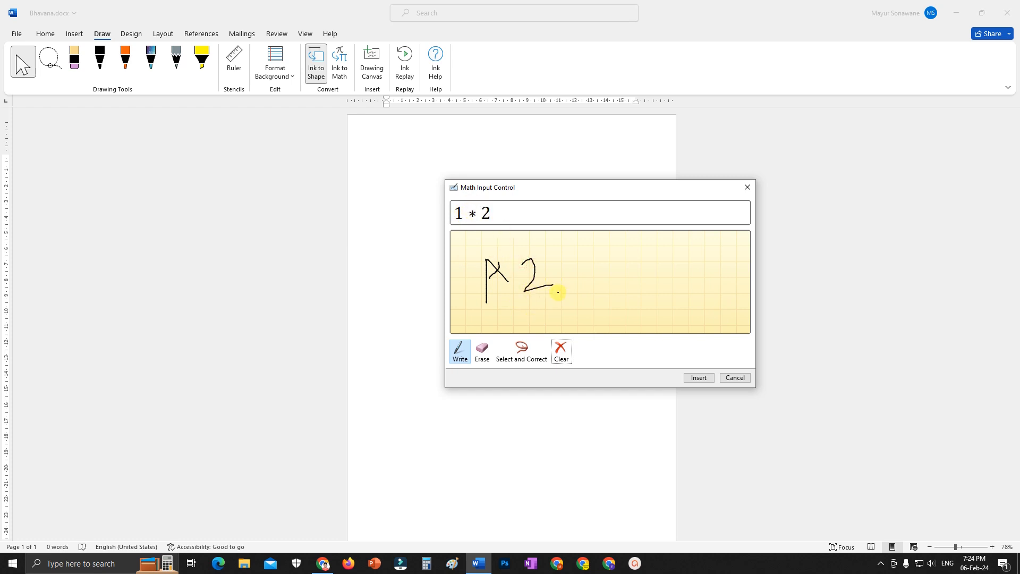
left_click(562, 352)
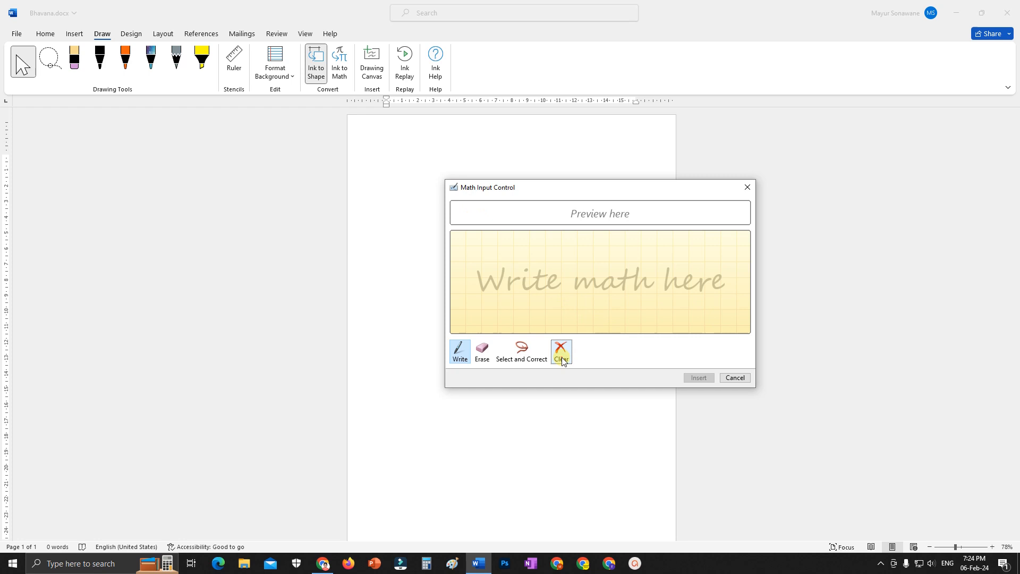
left_click(735, 378)
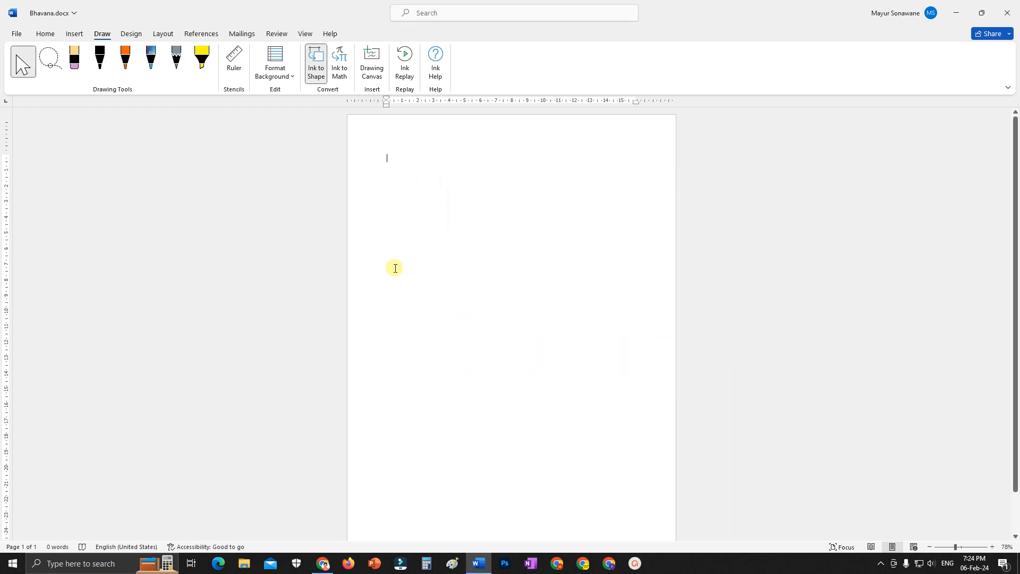
Insert a drawing canvas at the start of the page and draw a freehand wavy line in it with the orange pen
left_click(372, 64)
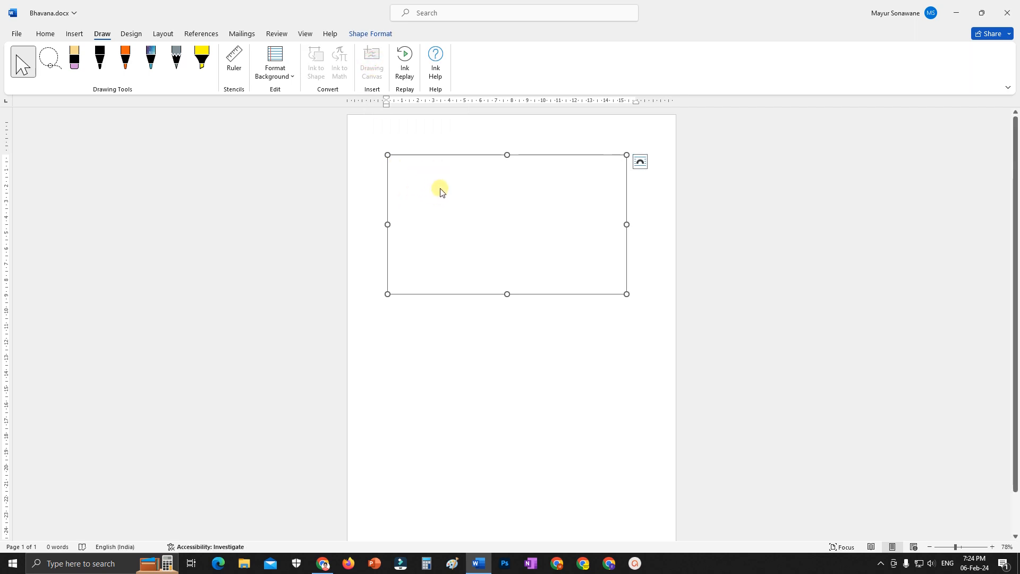
left_click(126, 60)
mouse_move(438, 184)
left_mouse_down()
mouse_move(481, 187)
mouse_move(552, 230)
left_mouse_up()
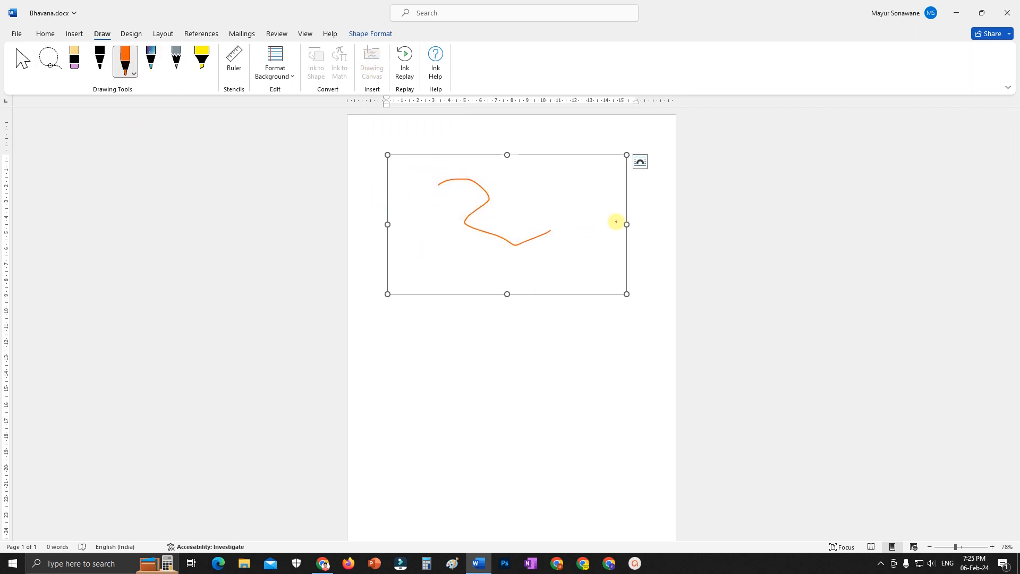
left_click(20, 60)
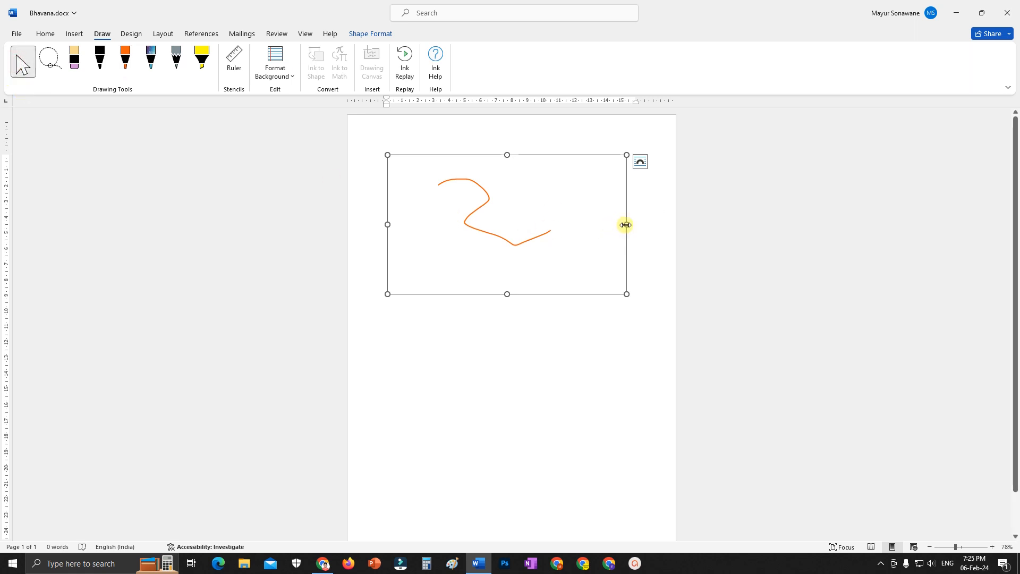
Narrow the drawing canvas from its right edge, and delete the orange wavy line along with the canvas
left_click_drag(626, 224, 578, 223)
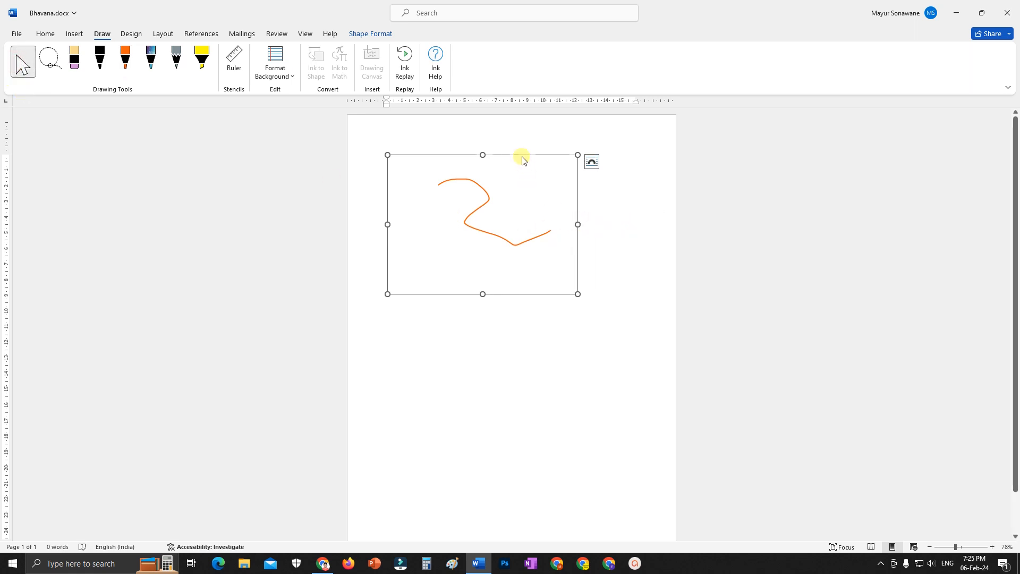
left_click(497, 230)
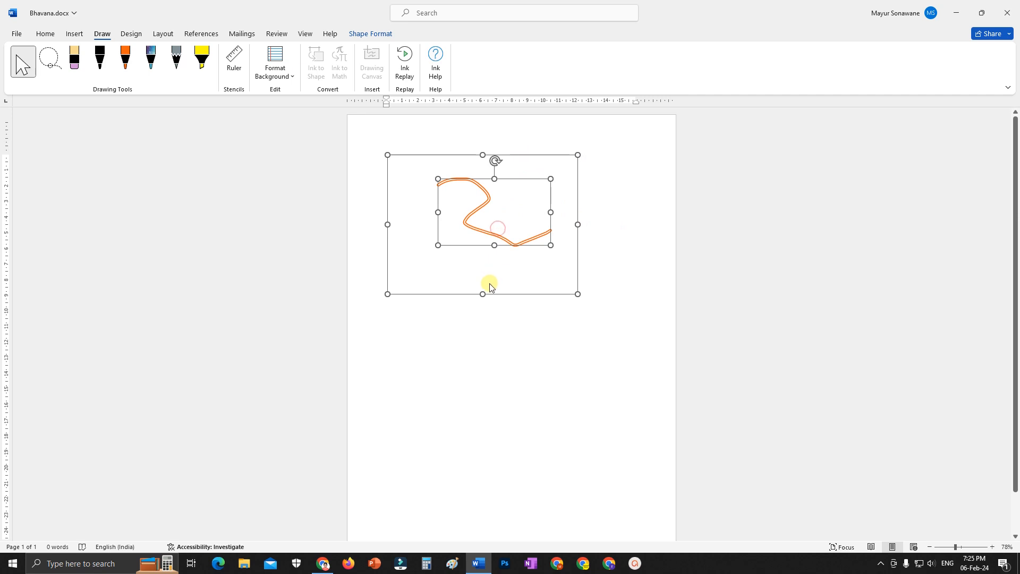
left_click(490, 280)
left_click(499, 240)
key("Delete")
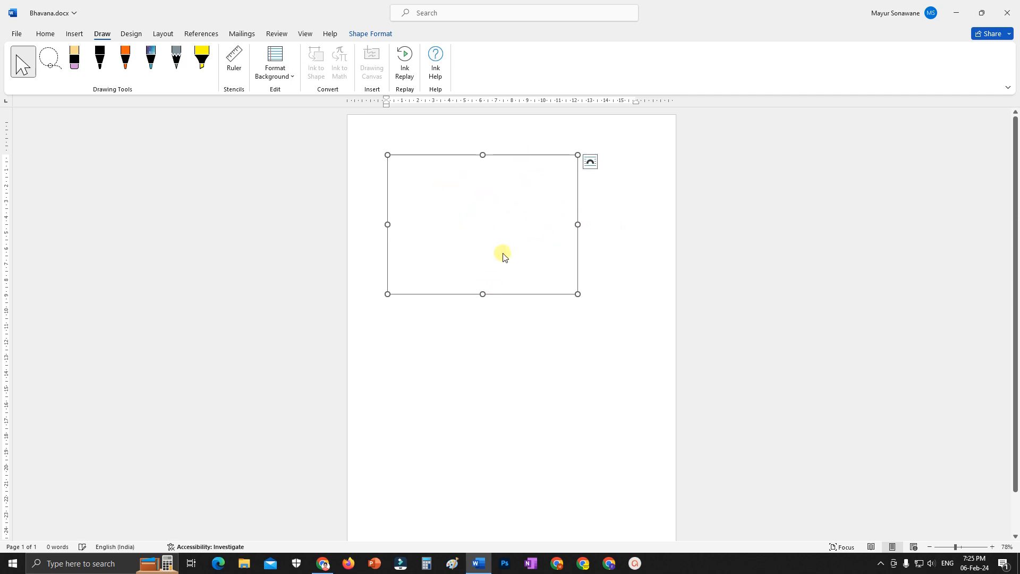
key("Delete")
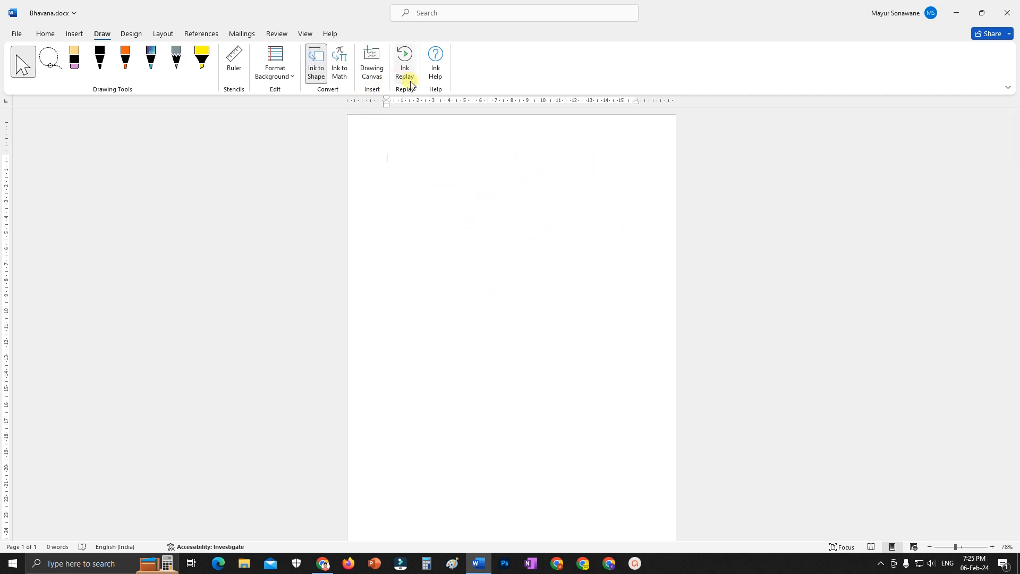
left_click(406, 57)
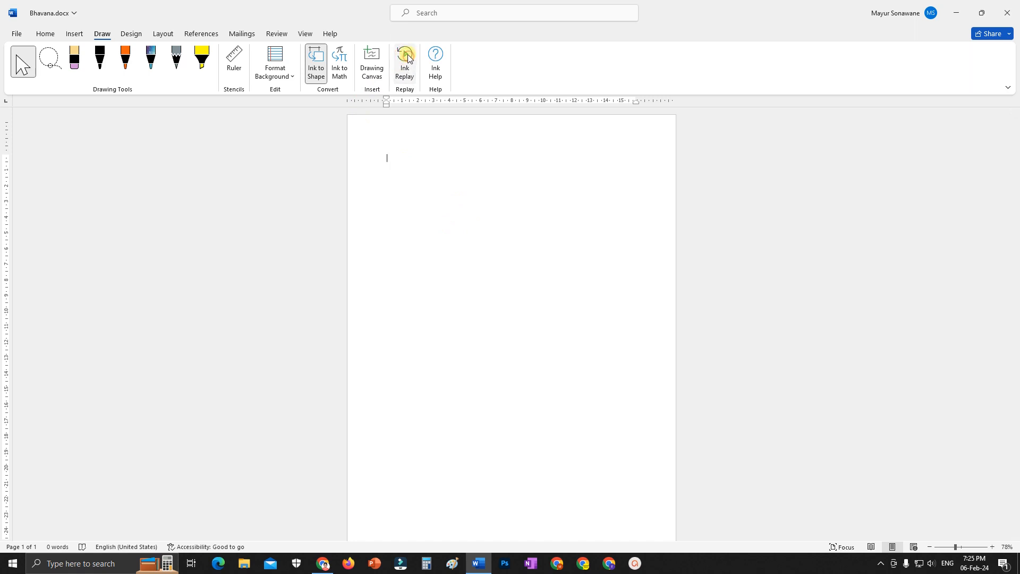
left_click(408, 48)
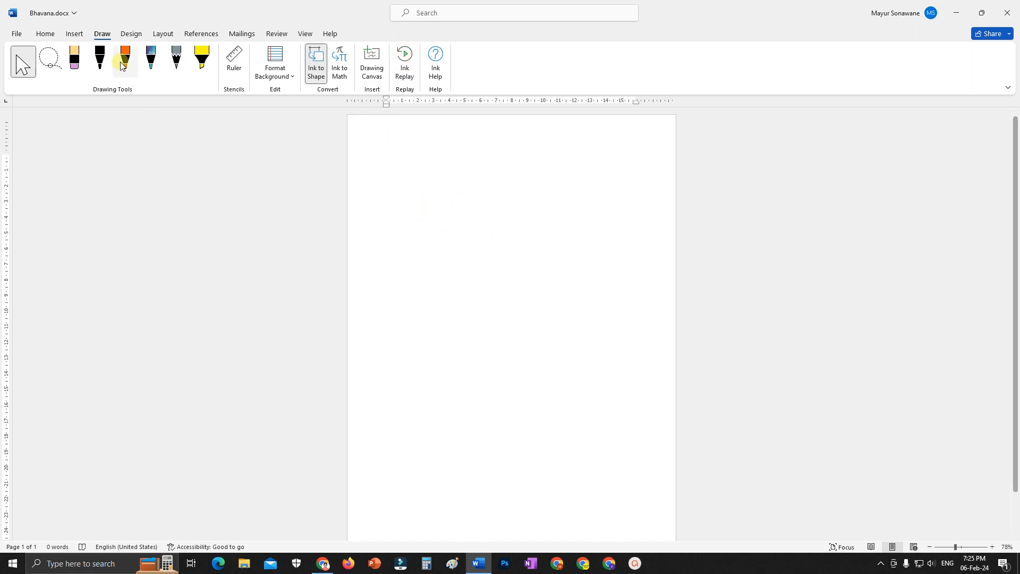
Handwrite a first name in Devanagari script across the upper part of the page with the black pen, including its headline stroke
left_click(100, 59)
mouse_move(401, 168)
left_mouse_down()
mouse_move(410, 214)
mouse_move(437, 177)
mouse_move(446, 214)
left_mouse_up()
mouse_move(470, 171)
left_mouse_down()
mouse_move(512, 234)
mouse_move(558, 238)
left_mouse_up()
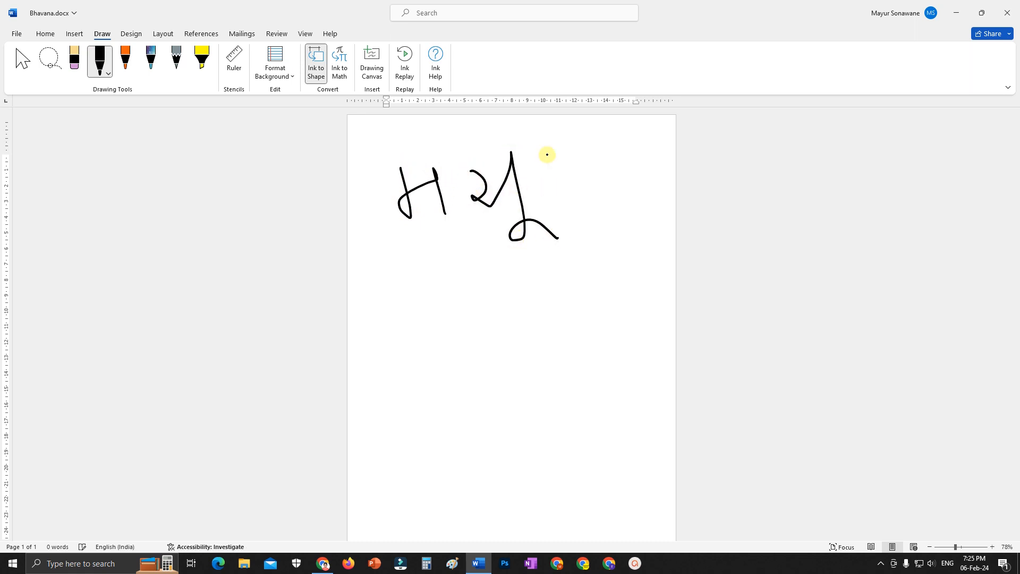
left_click_drag(552, 153, 578, 229)
left_click_drag(385, 169, 624, 125)
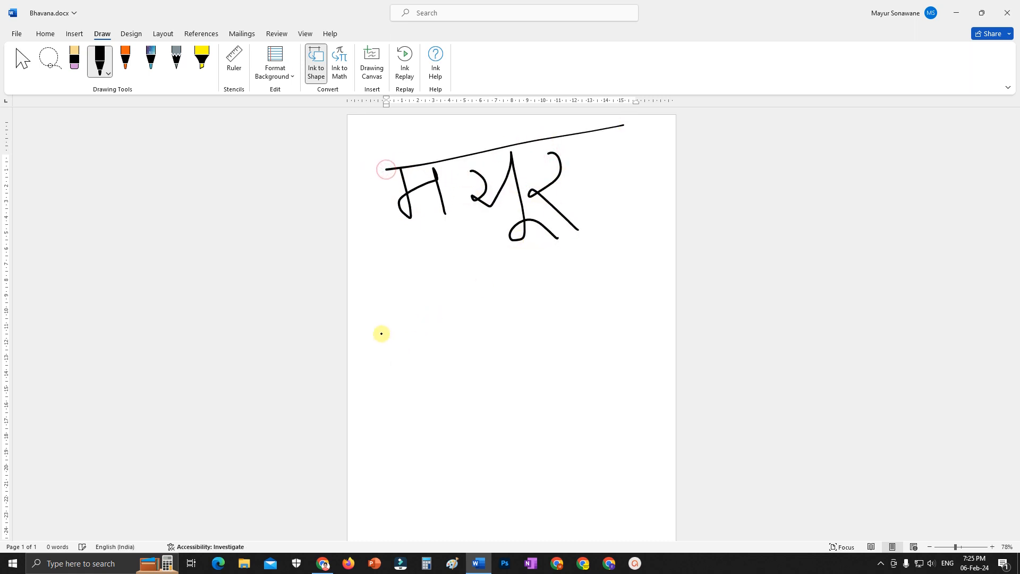
Handwrite a second first name in Devanagari script below the first one with the black pen, including its headline stroke
mouse_move(399, 312)
left_mouse_down()
mouse_move(419, 353)
mouse_move(441, 343)
left_mouse_up()
left_click_drag(443, 306, 461, 342)
mouse_move(488, 301)
left_mouse_down()
mouse_move(477, 336)
mouse_move(499, 340)
mouse_move(548, 288)
mouse_move(558, 333)
left_mouse_up()
left_click_drag(570, 279, 579, 334)
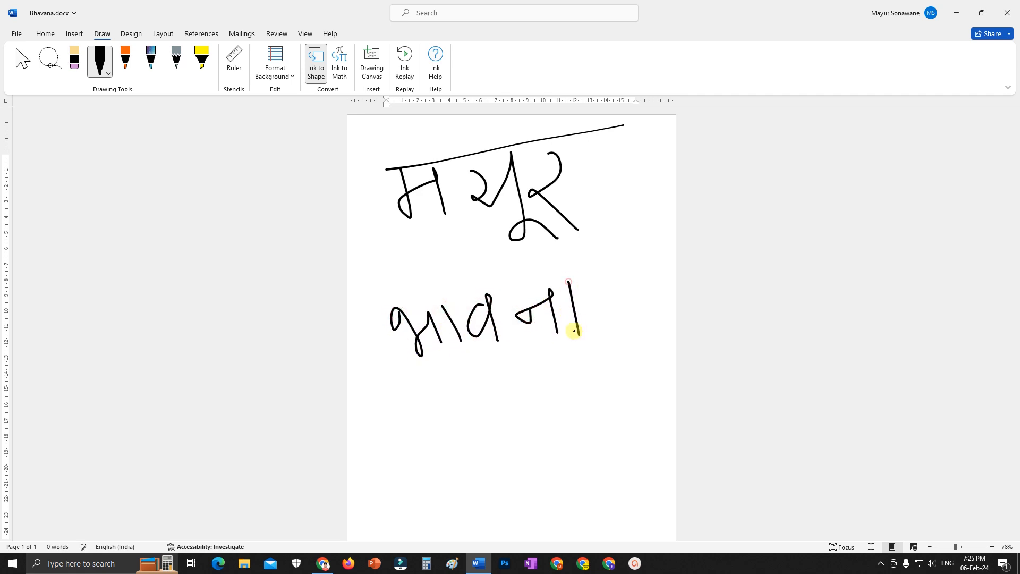
left_click_drag(420, 303, 599, 277)
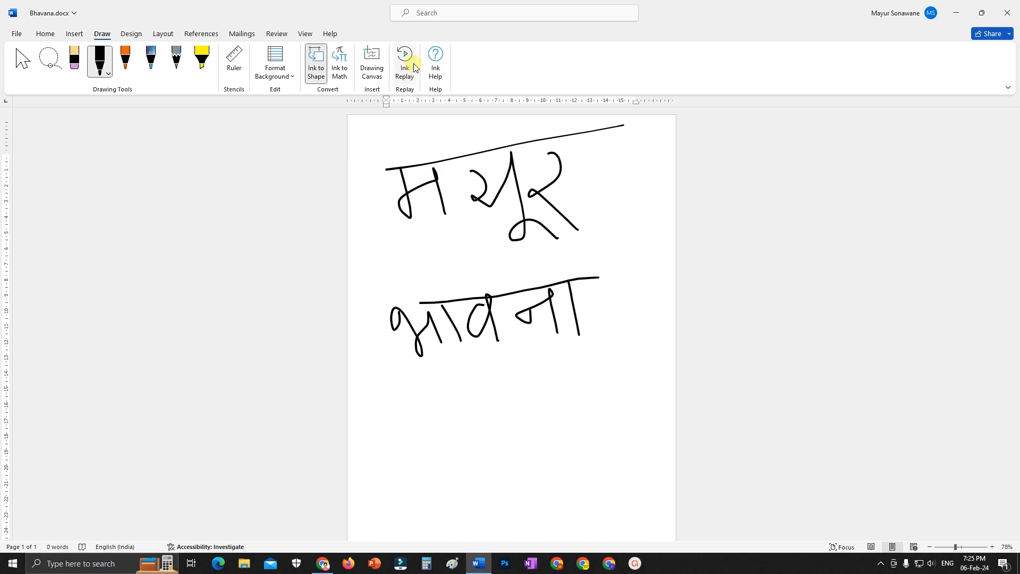
Play back the handwritten strokes several times with Ink Replay and close the replay
left_click(405, 56)
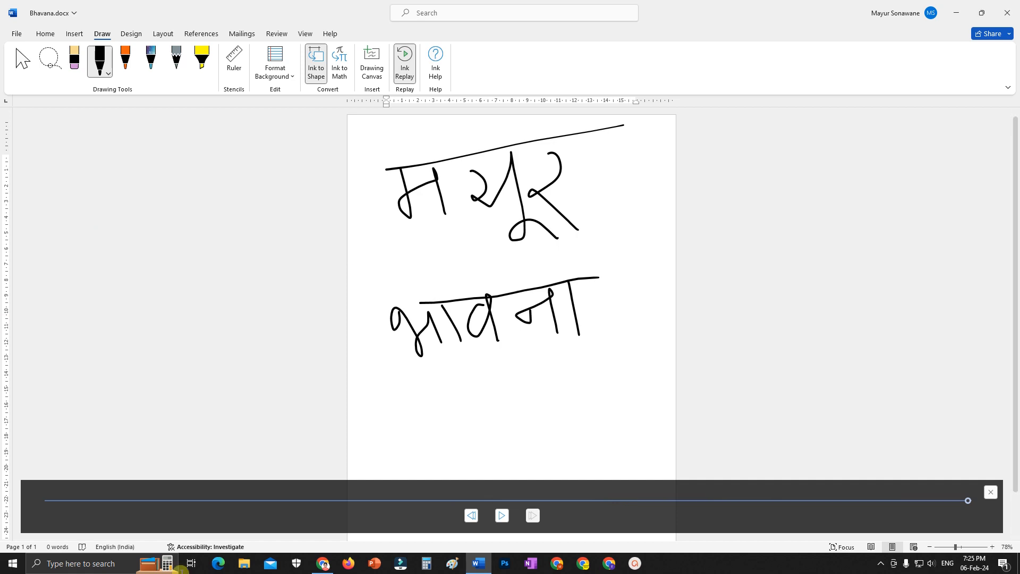
left_click(502, 515)
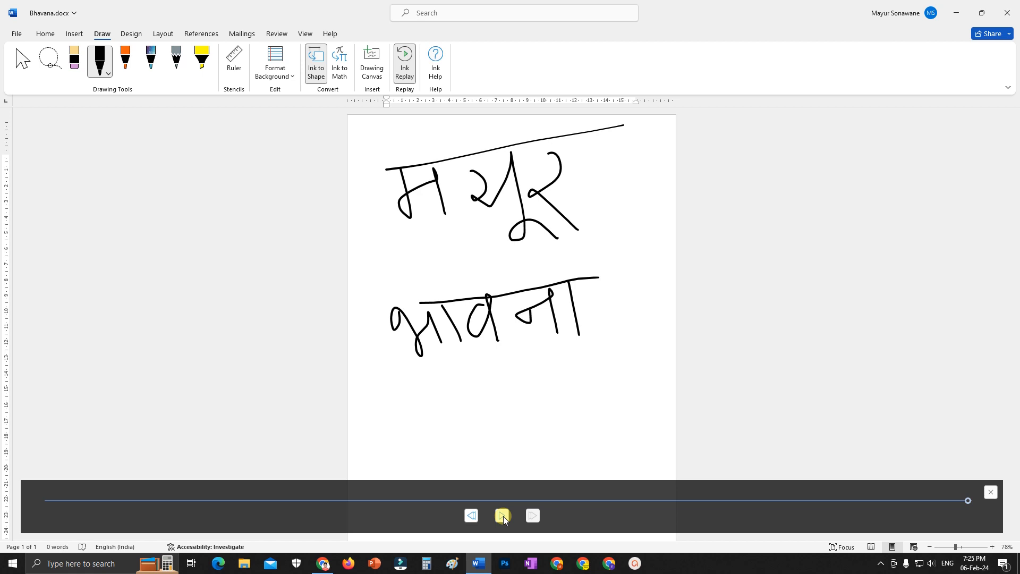
left_click(503, 516)
left_click(501, 515)
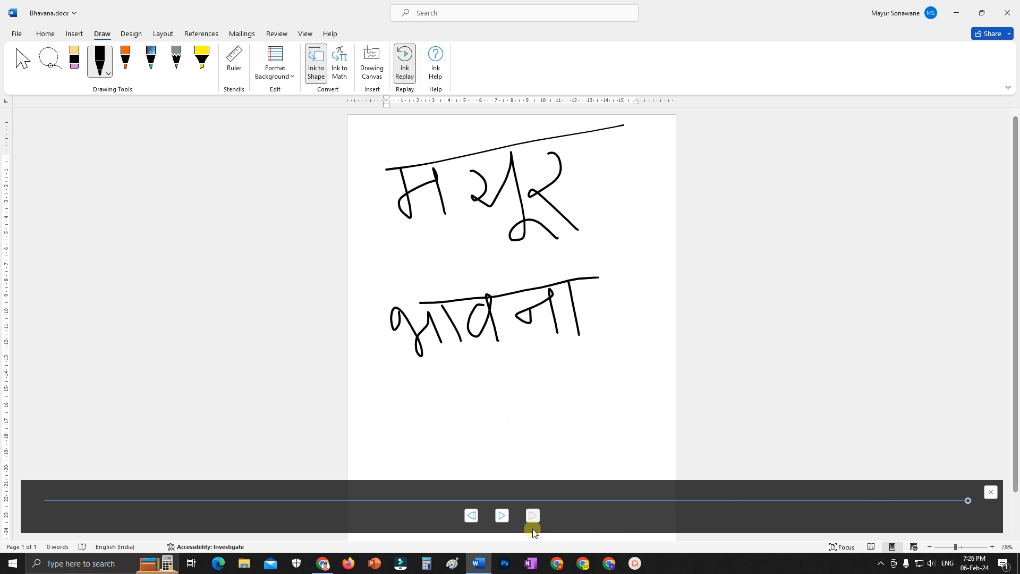
left_click(502, 516)
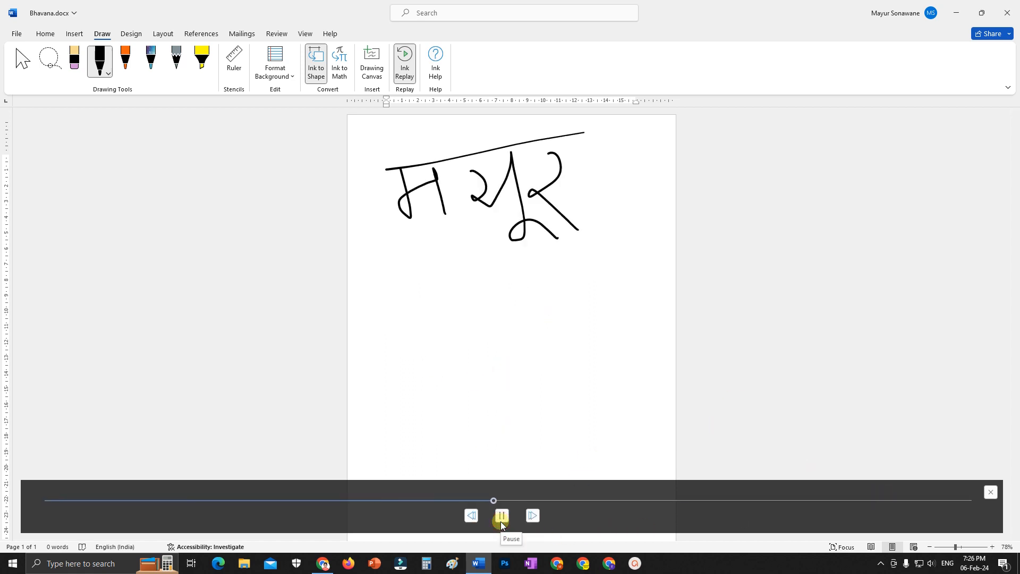
left_click(991, 492)
Delete both handwritten names from the page
left_click(604, 345)
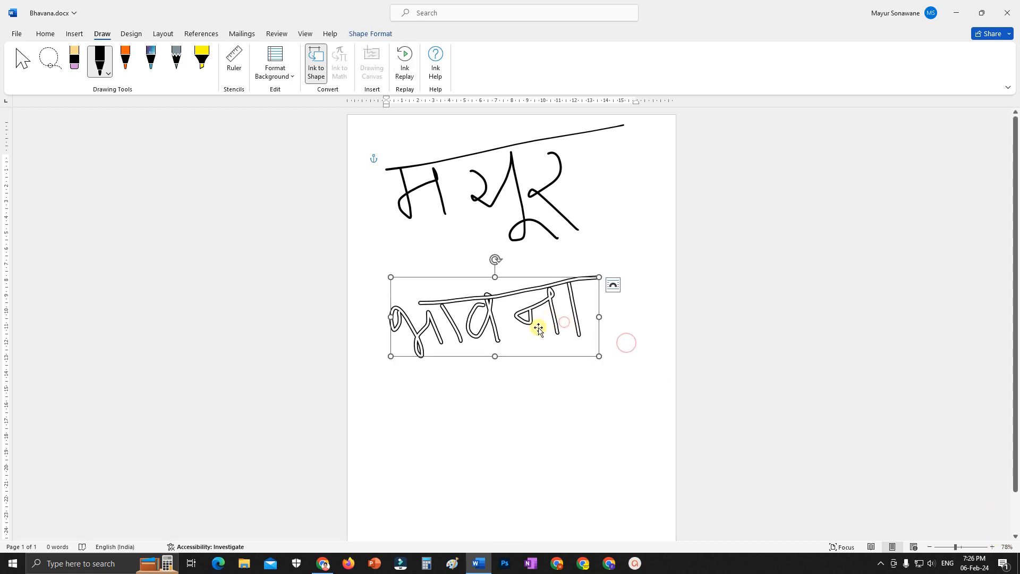
key("Delete")
left_click(501, 212)
key("Delete")
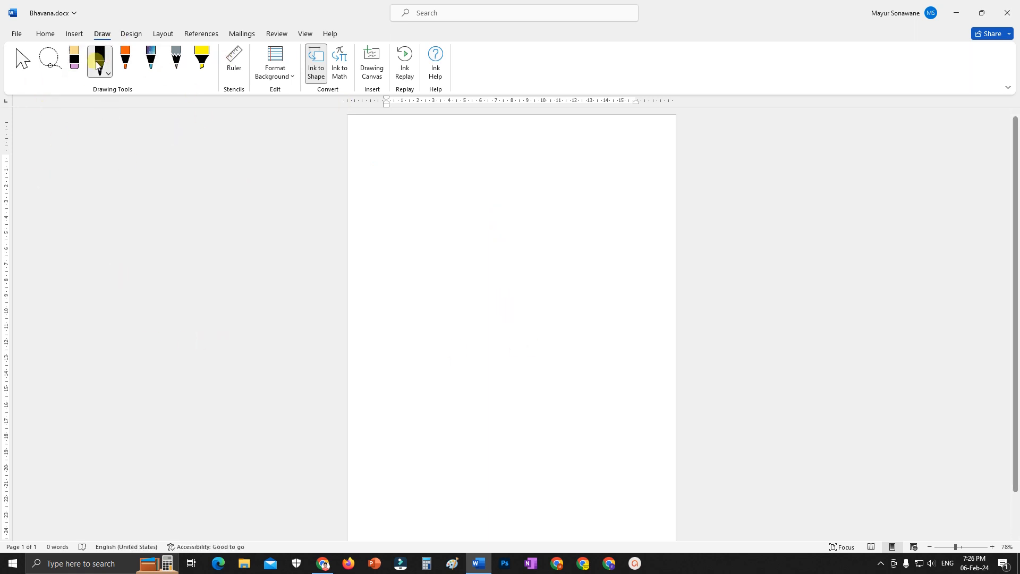
left_click(131, 34)
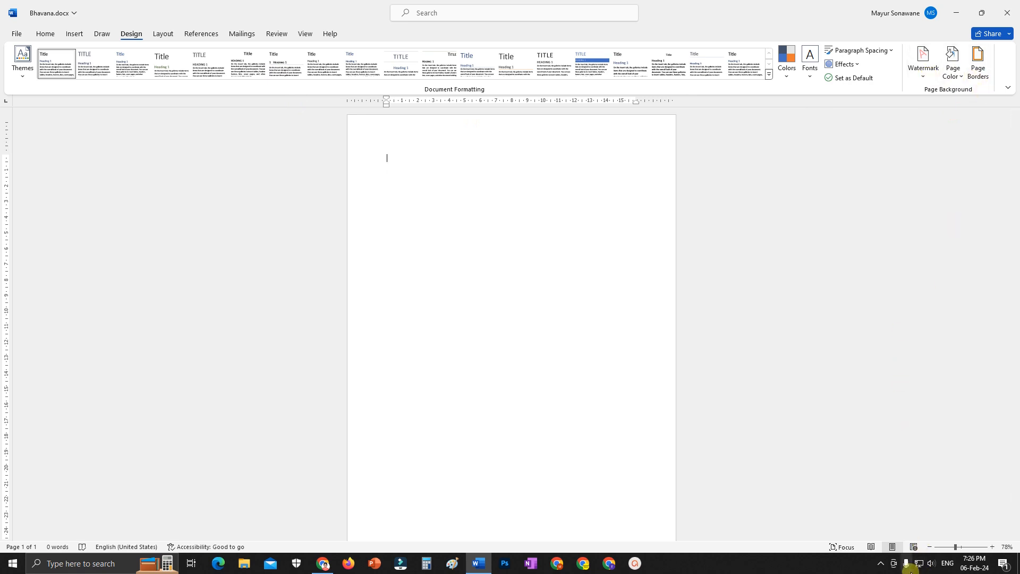
left_click(880, 564)
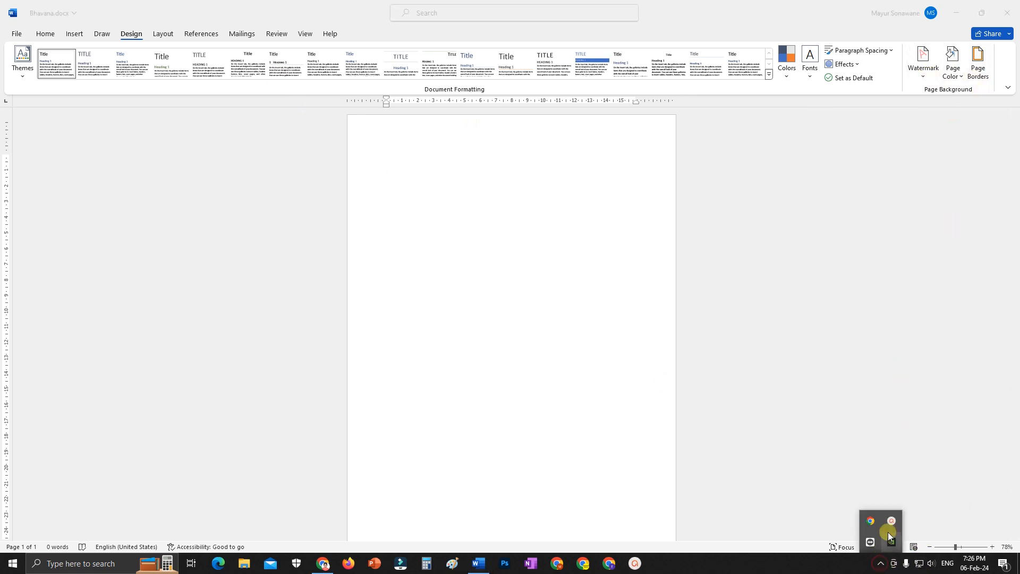